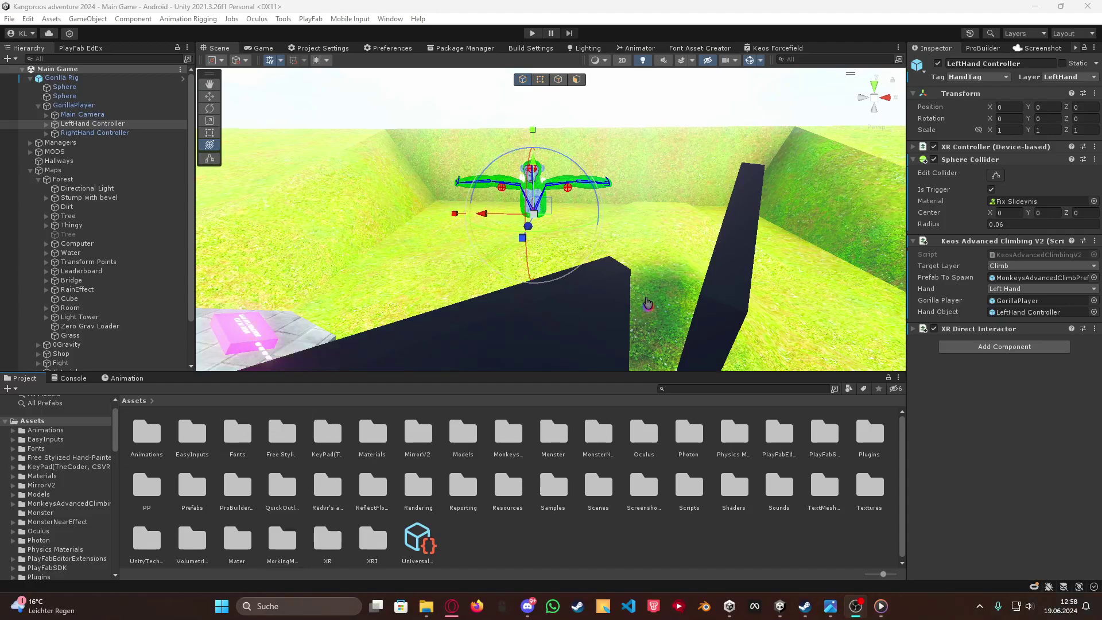
Step: Open the Player prefab in the Resources/PhotonVR folder for editing
double_click(509, 486)
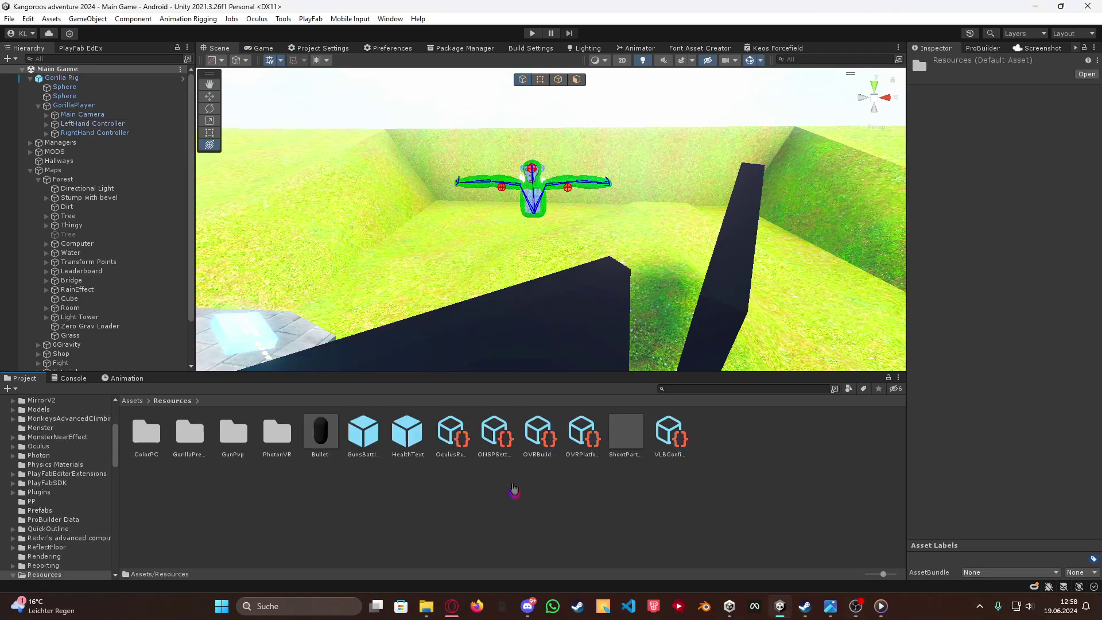
double_click(281, 424)
double_click(277, 431)
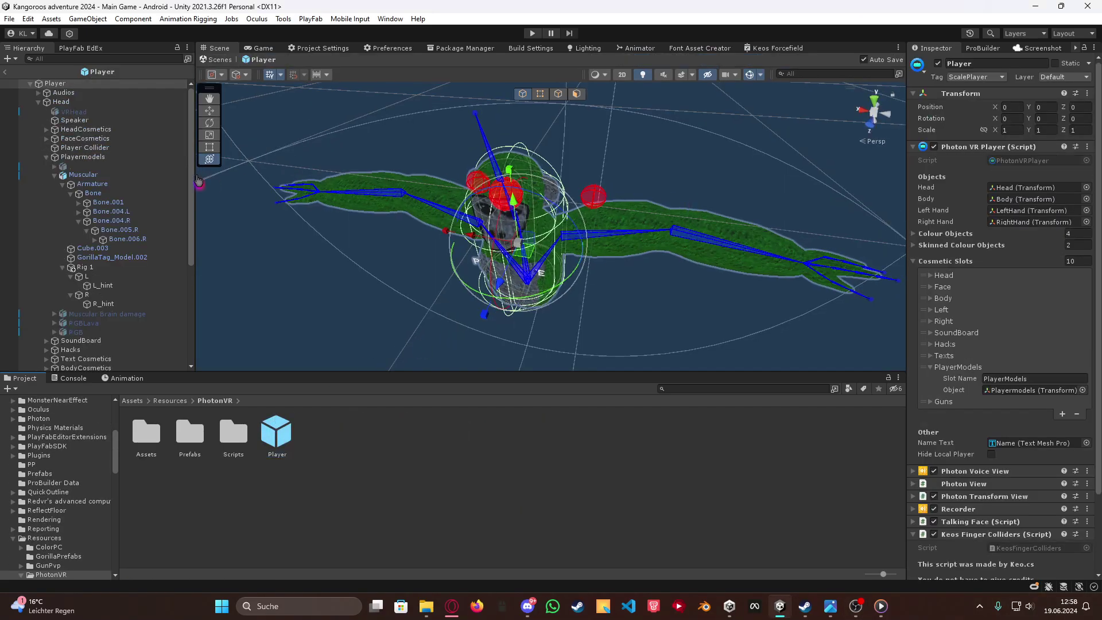
Step: Delete the existing Rig 1 object under the Muscular player model
left_click(63, 183)
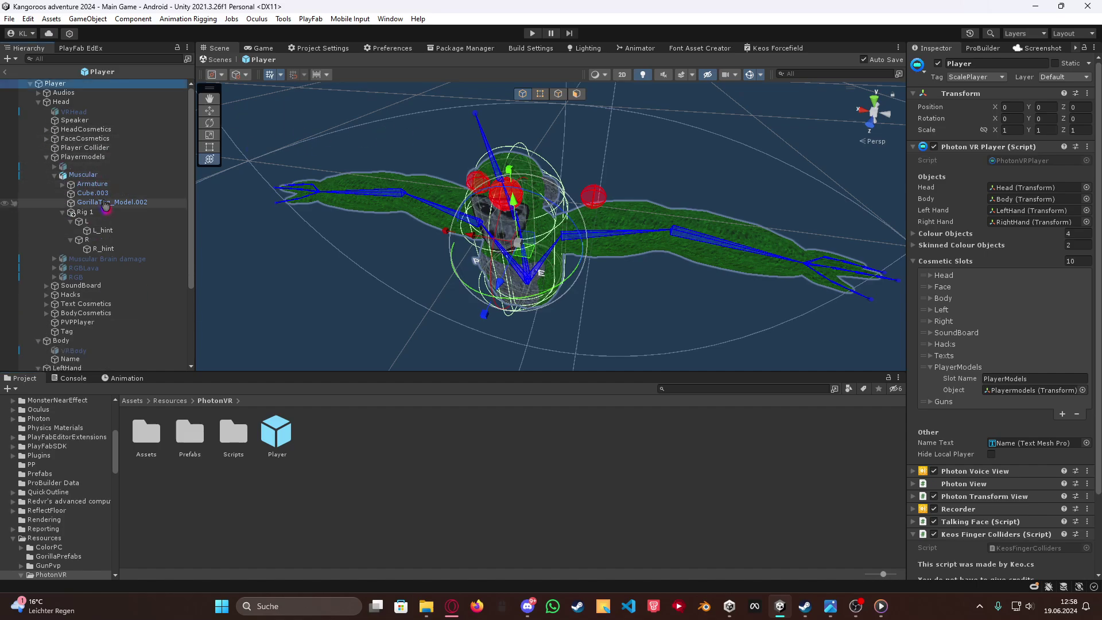
left_click(86, 212)
key("Delete")
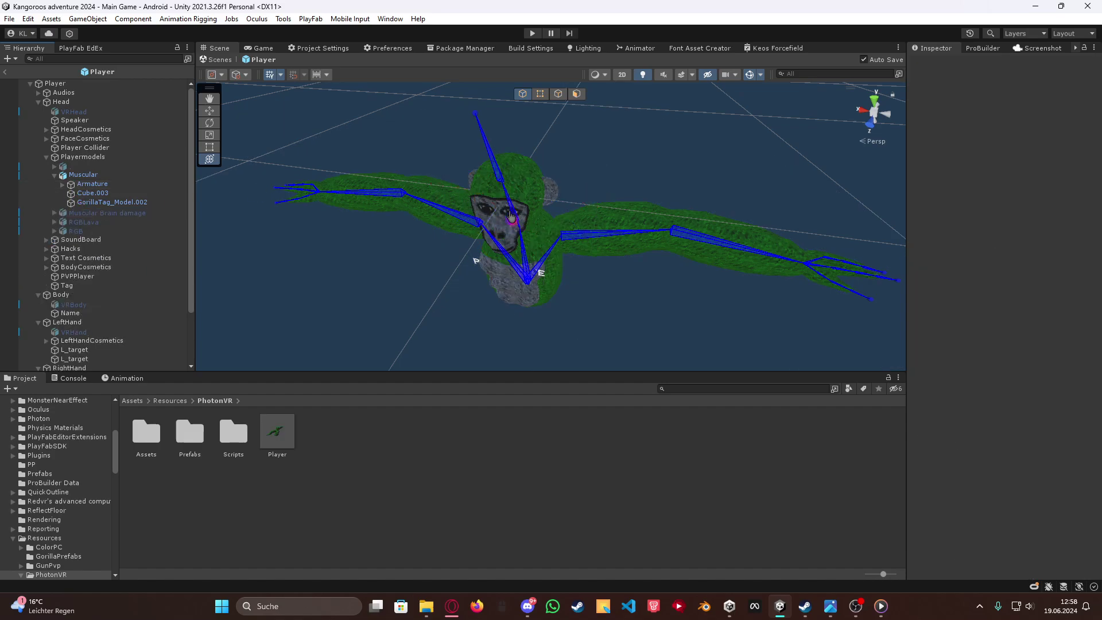
Step: Remove the Bone Renderer component from Muscular's Armature
left_click(101, 184)
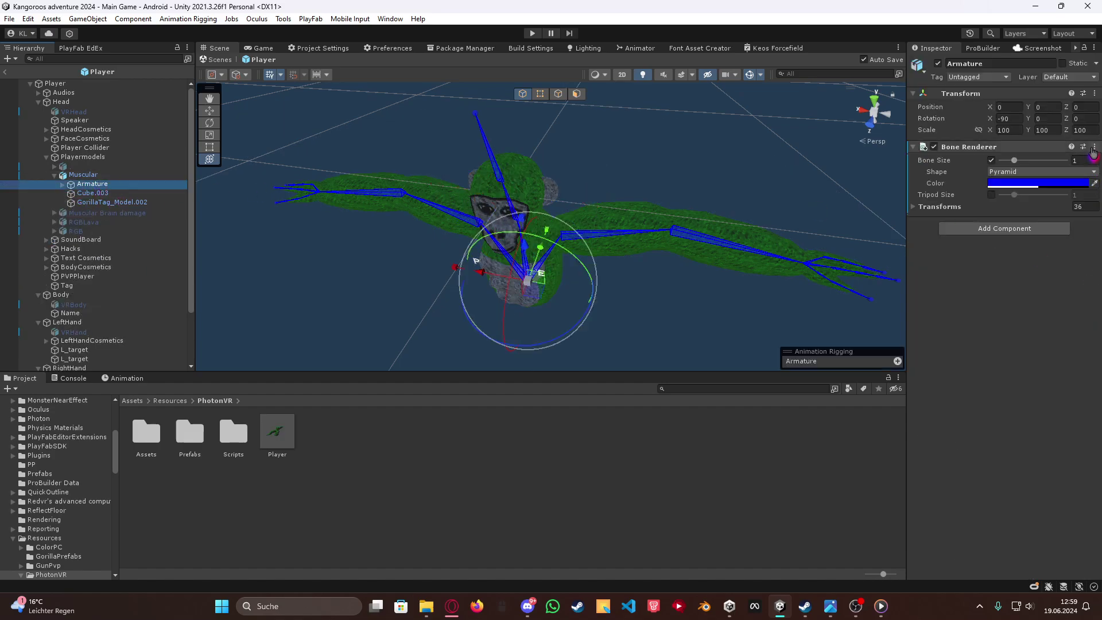
left_click(1094, 146)
left_click(1033, 217)
left_click_drag(660, 230, 620, 198, "alt")
left_click(96, 175)
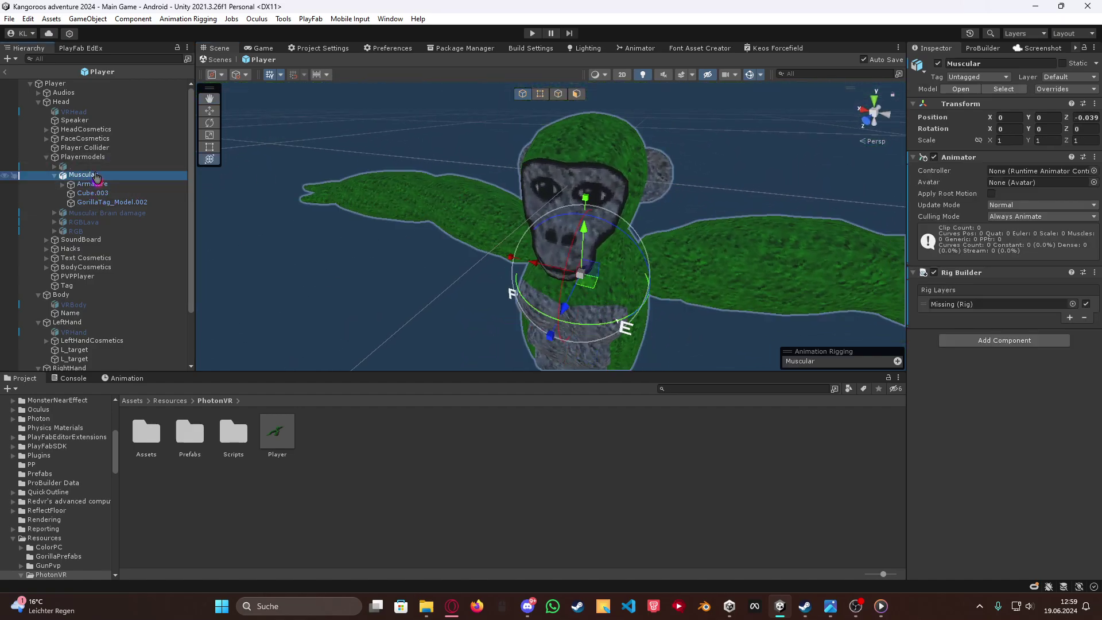
left_click(127, 184)
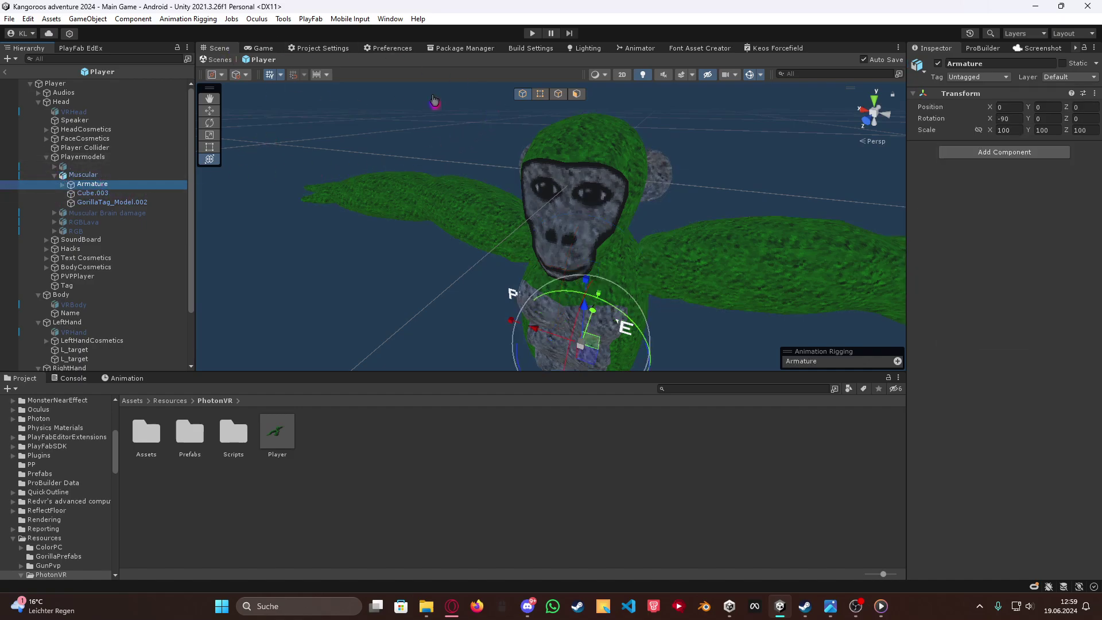
Step: Check the Animation Rigging package in the Unity Registry package list, then return to the scene view
left_click(475, 49)
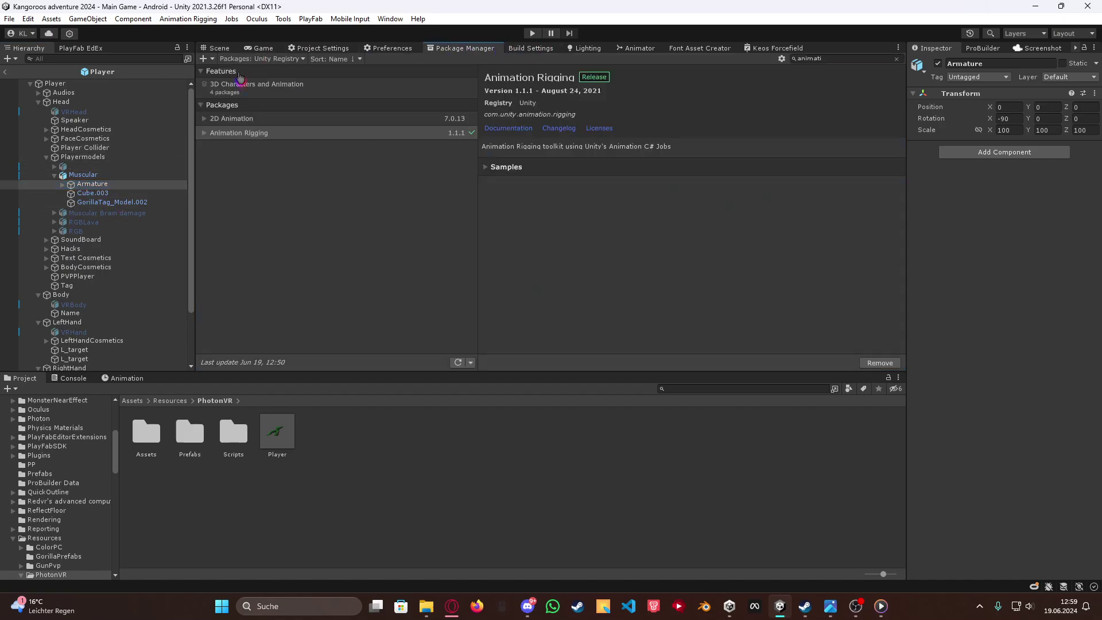
left_click(275, 61)
left_click(288, 77)
left_click(233, 49)
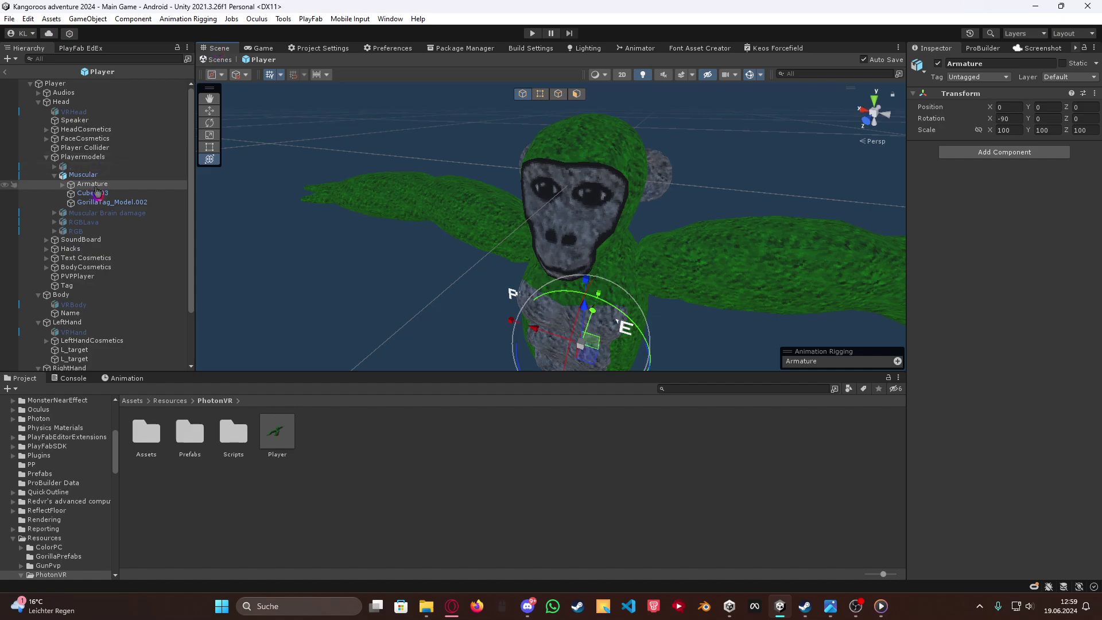
Step: Run Bone Renderer Setup on Muscular's Armature
left_click(146, 185)
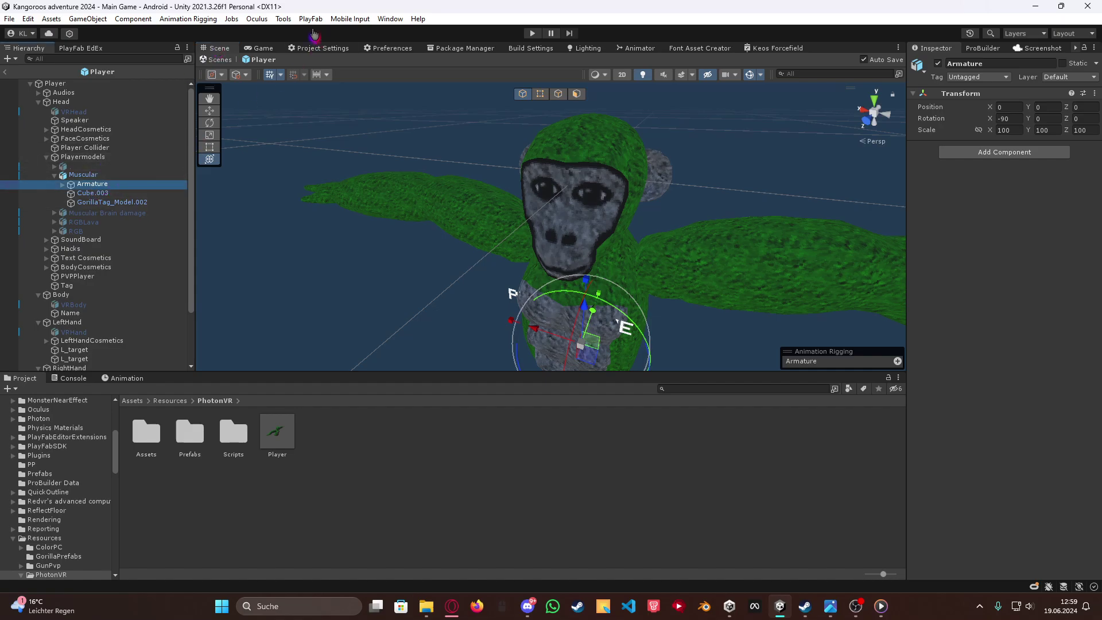
left_click(199, 19)
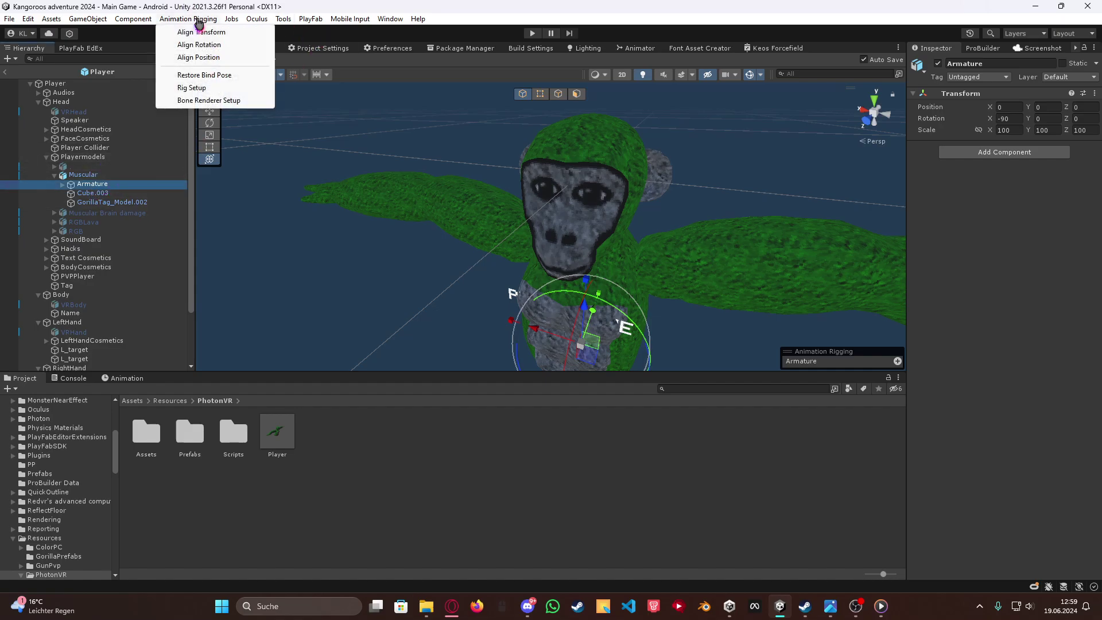
left_click(223, 102)
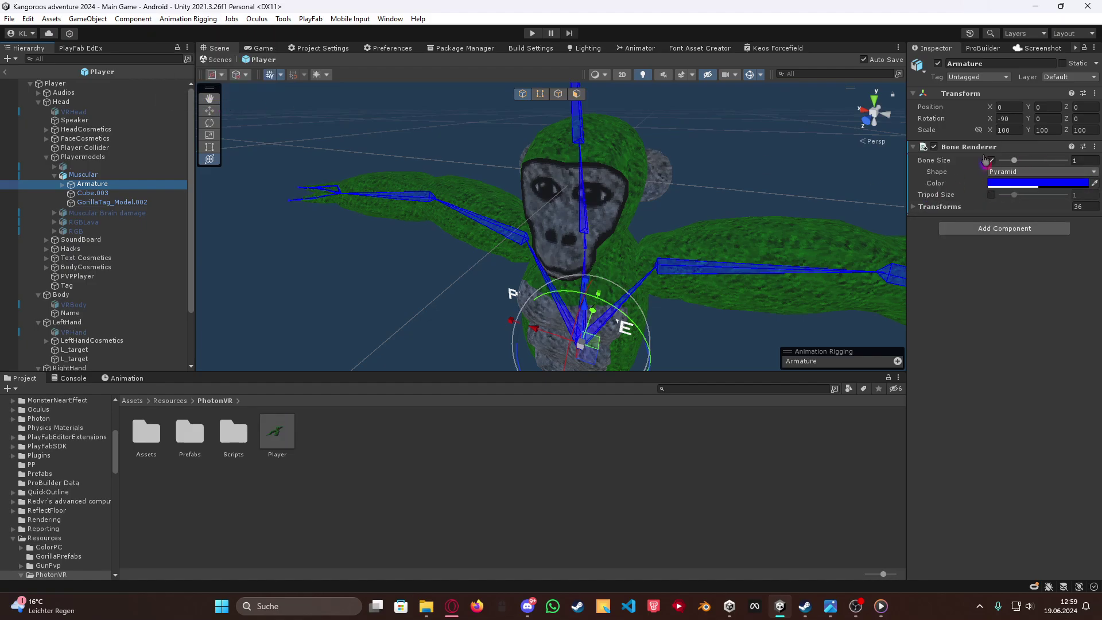
Step: Try the Box and Line shapes in the Armature's Bone Renderer, returning the shape to Pyramid
right_click_drag(609, 184, 533, 197)
left_click(1004, 172)
left_click(998, 211)
left_click(1030, 171)
left_click(1018, 184)
left_click(1013, 172)
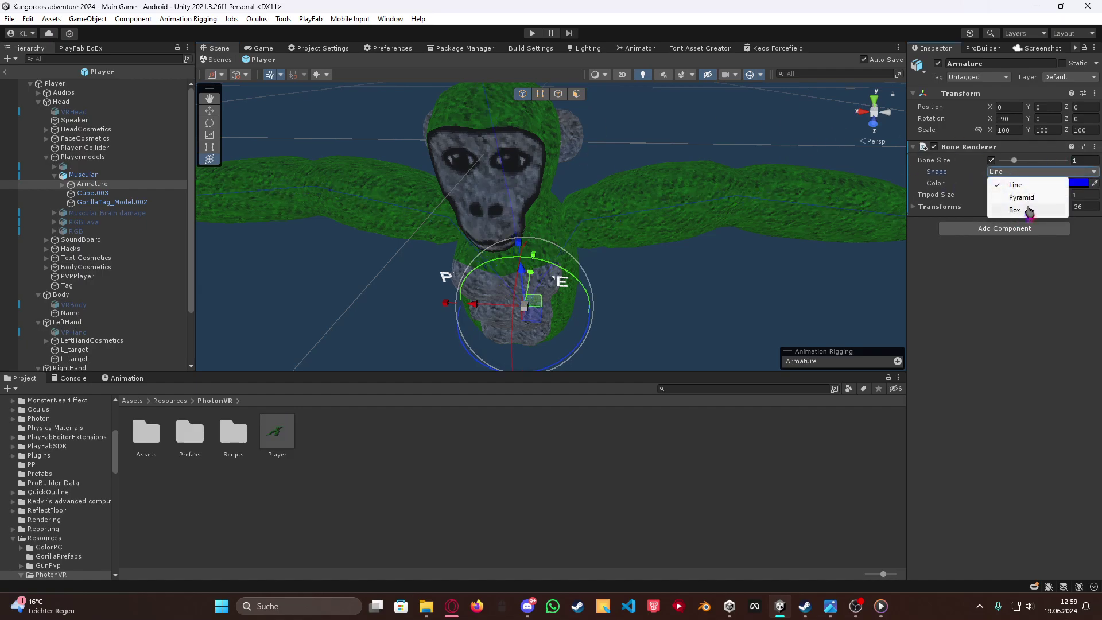
left_click(1022, 197)
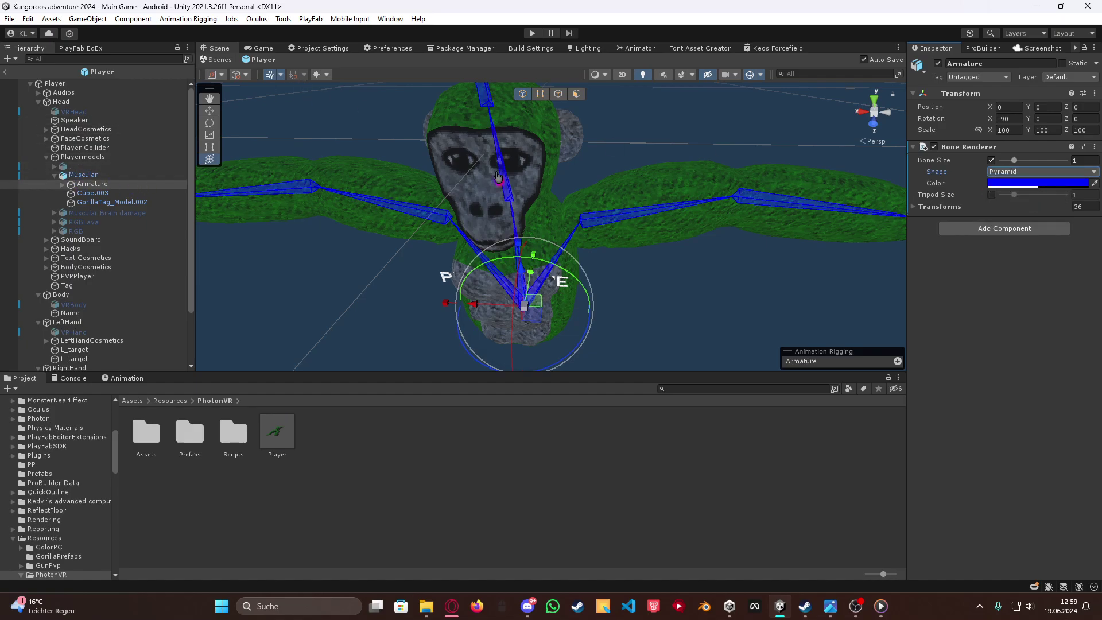
Step: Run Rig Setup on the Muscular model and remove the missing rig from its Rig Builder layers
left_click(80, 174)
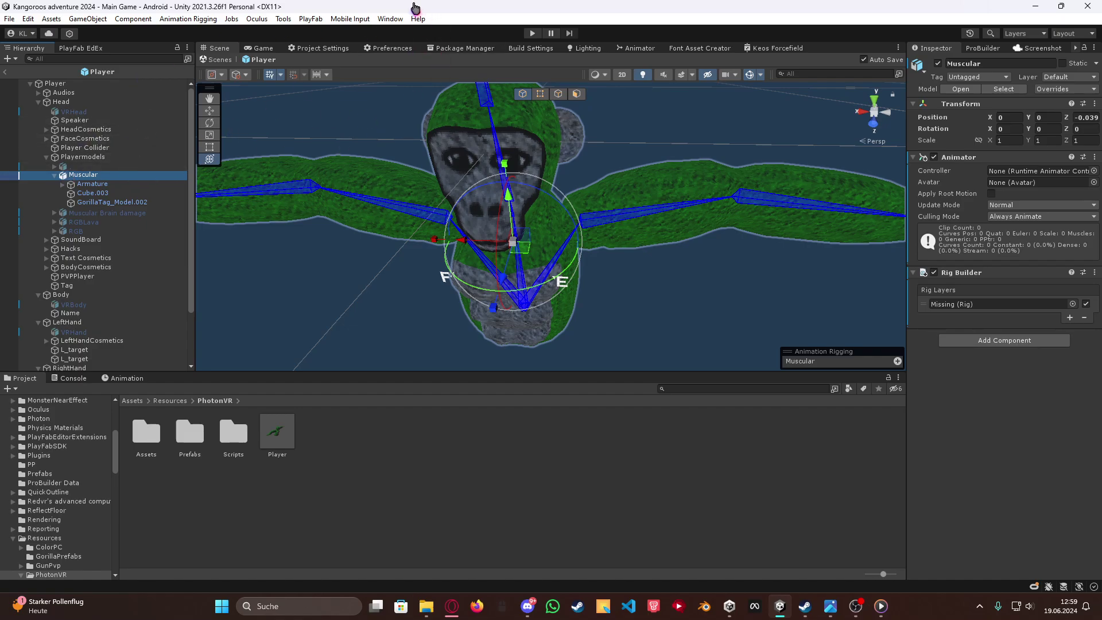
left_click(189, 19)
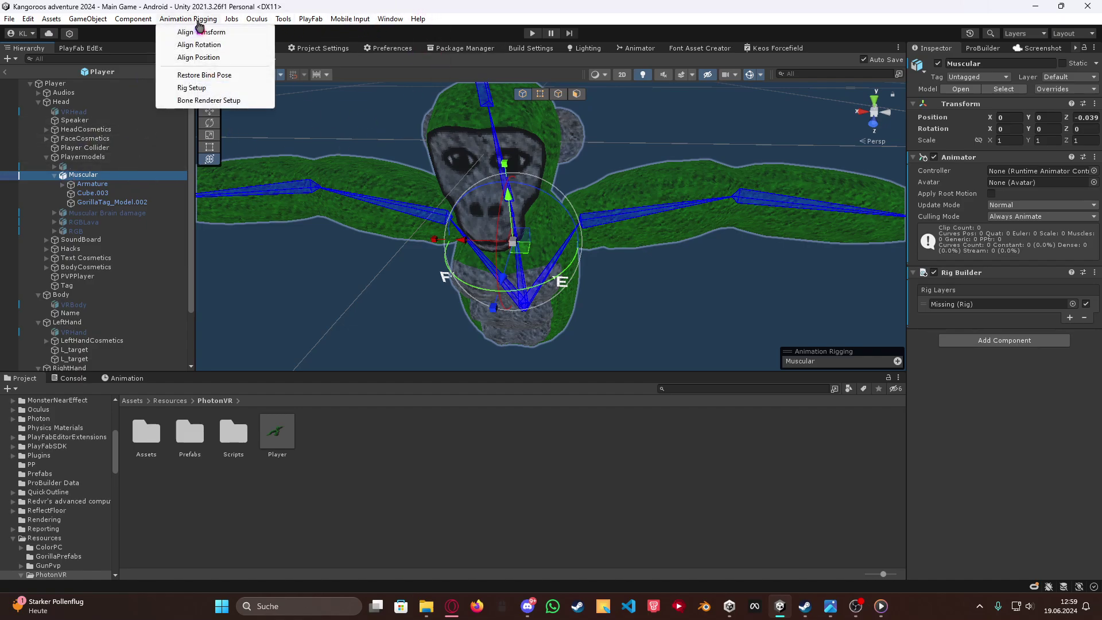
left_click(203, 89)
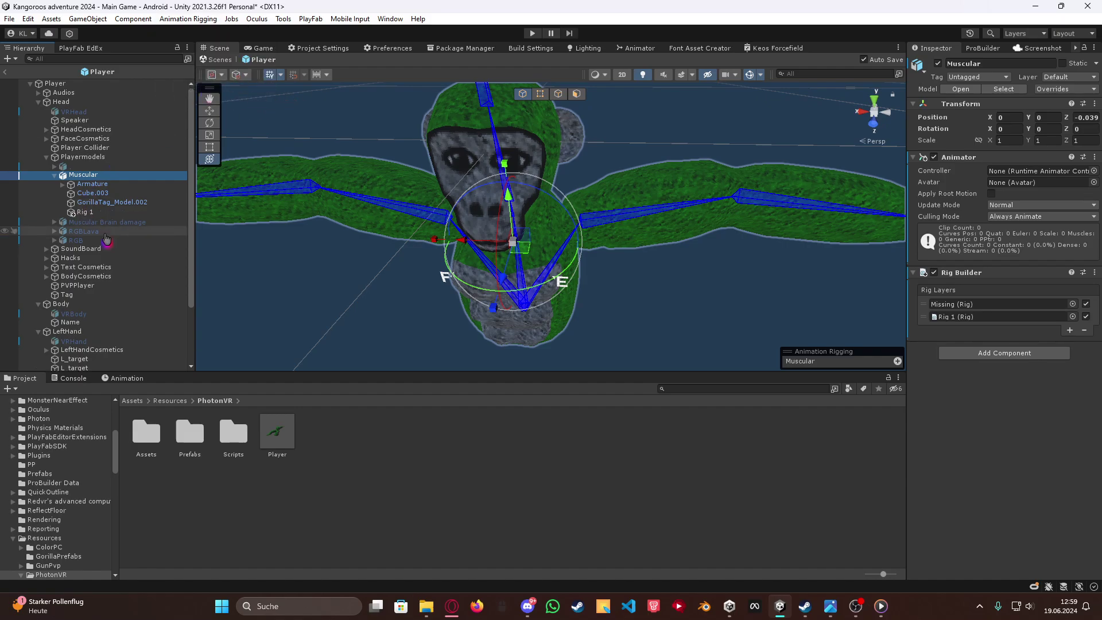
left_click(1096, 305)
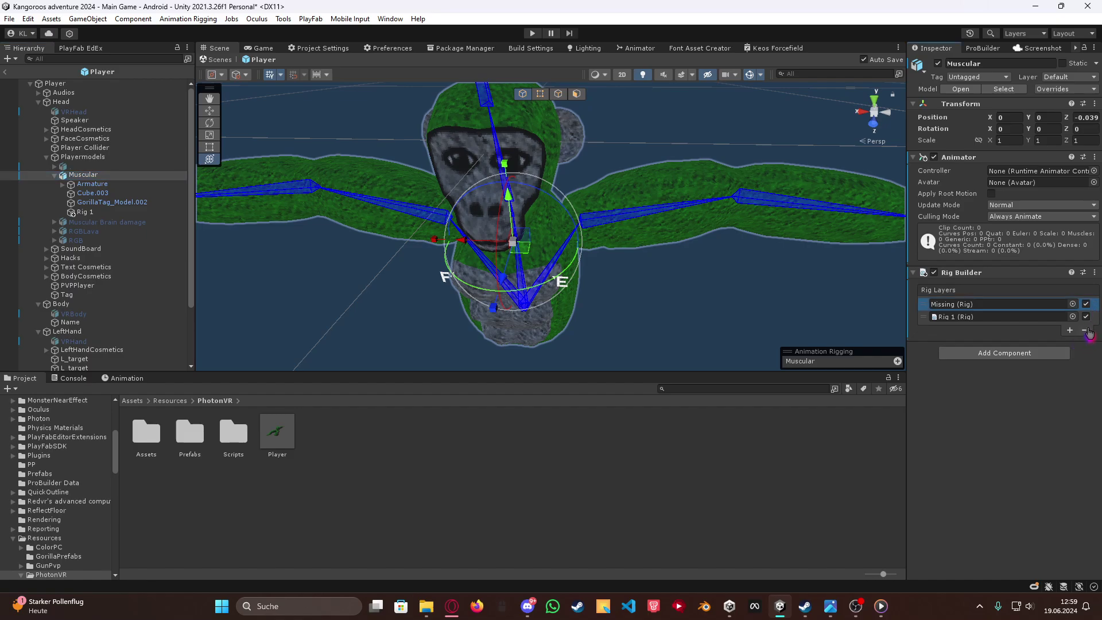
left_click(1086, 330)
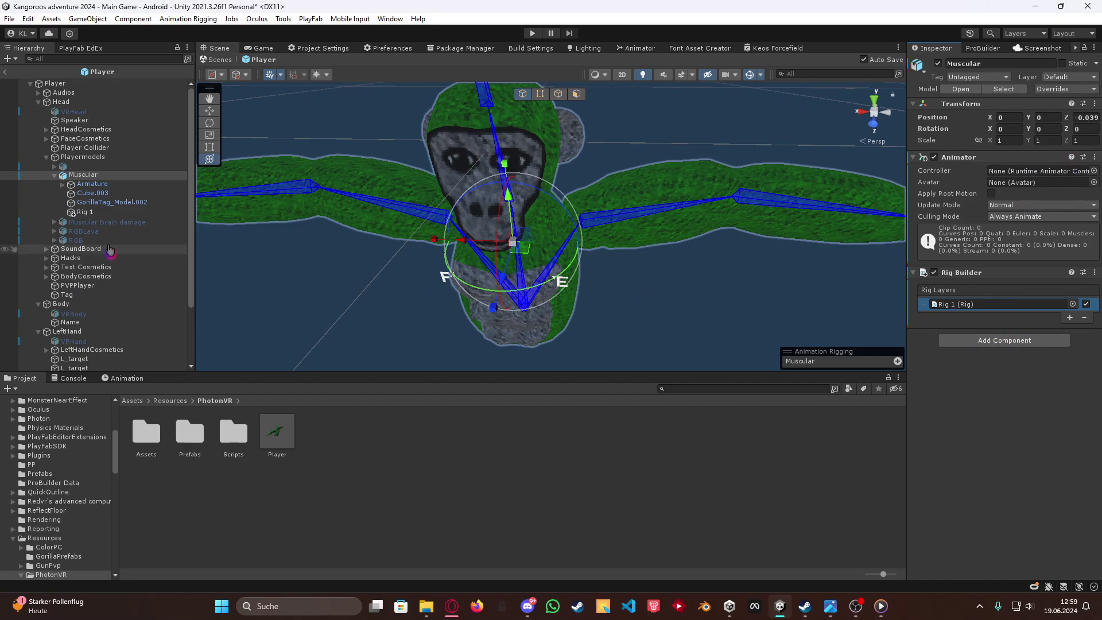
Step: Create an empty child object under Rig 1 and name it L
left_click(87, 213)
right_click(97, 216)
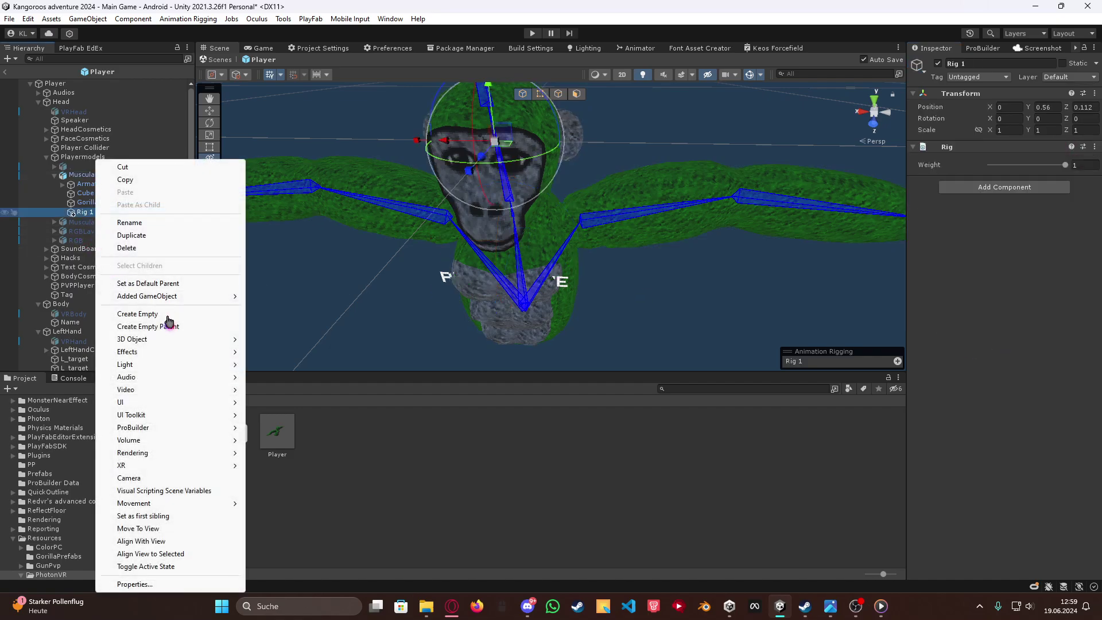
left_click(170, 314)
left_click(1027, 63)
type("L")
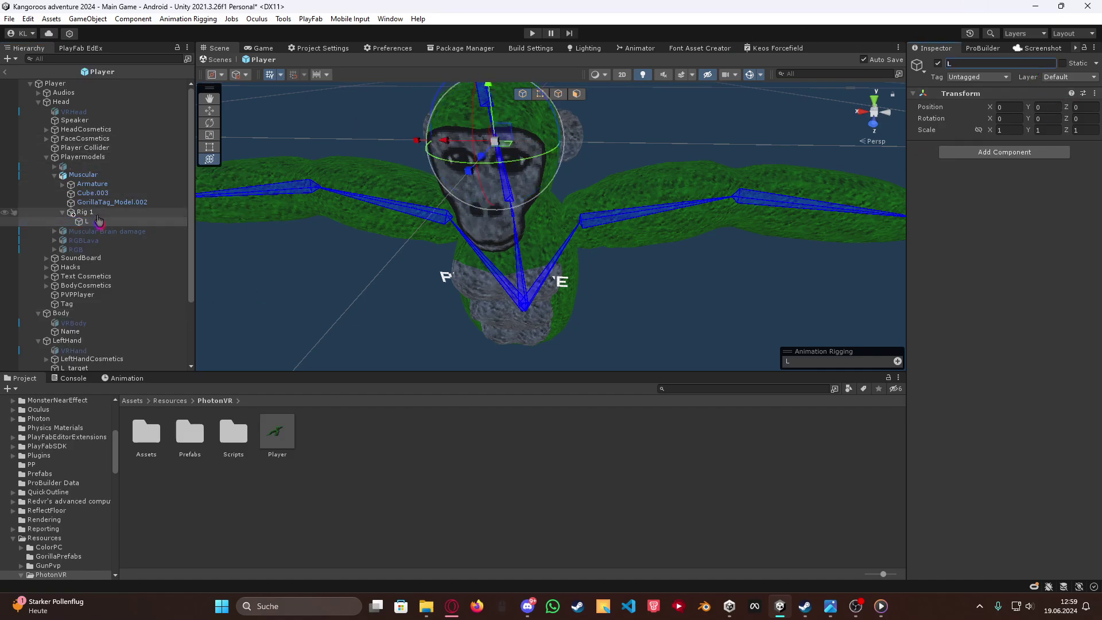
Step: Duplicate the L object under Rig 1 and rename the copy R
left_click(86, 222)
key("ctrl+d")
left_click(991, 64)
type("R")
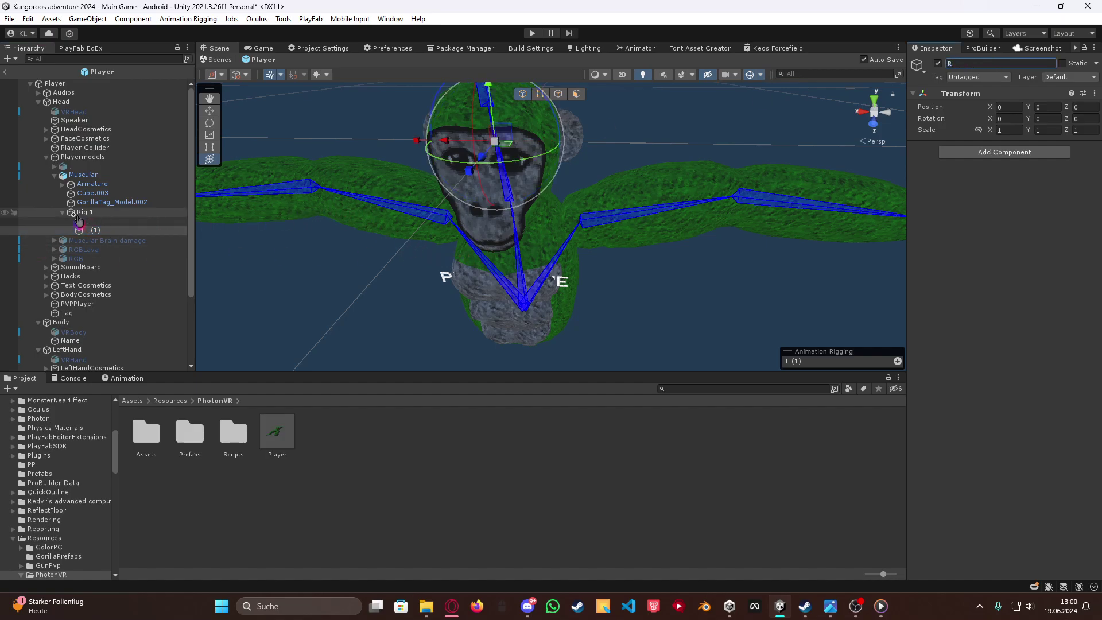
Step: Add a Two Bone IK Constraint component to both L and R under Rig 1
left_click(114, 222)
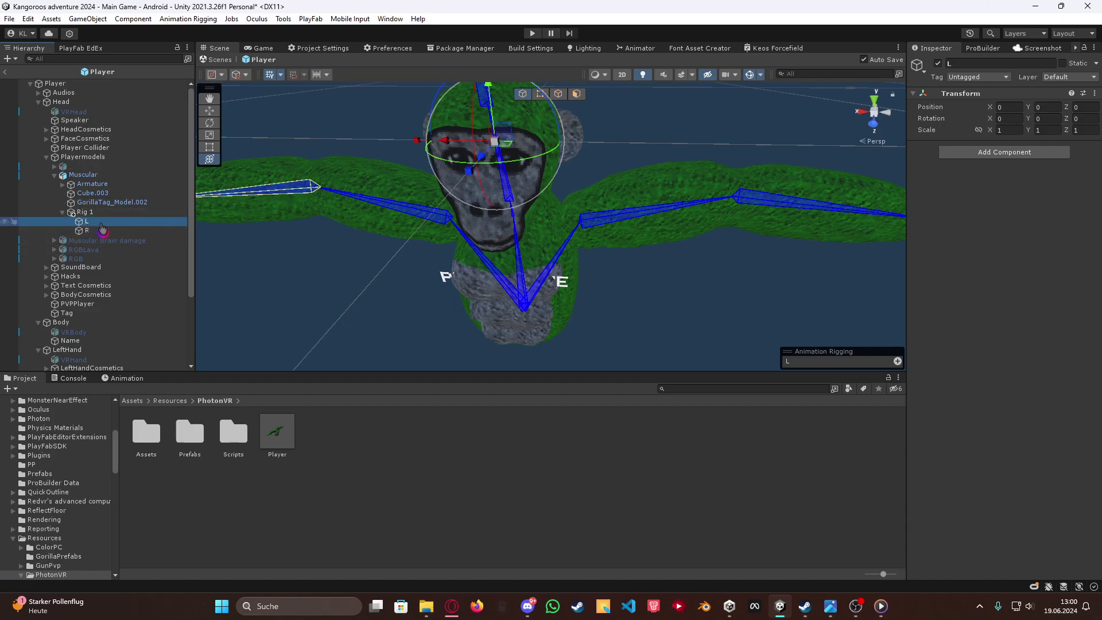
left_click(141, 231, "ctrl")
left_click(983, 152)
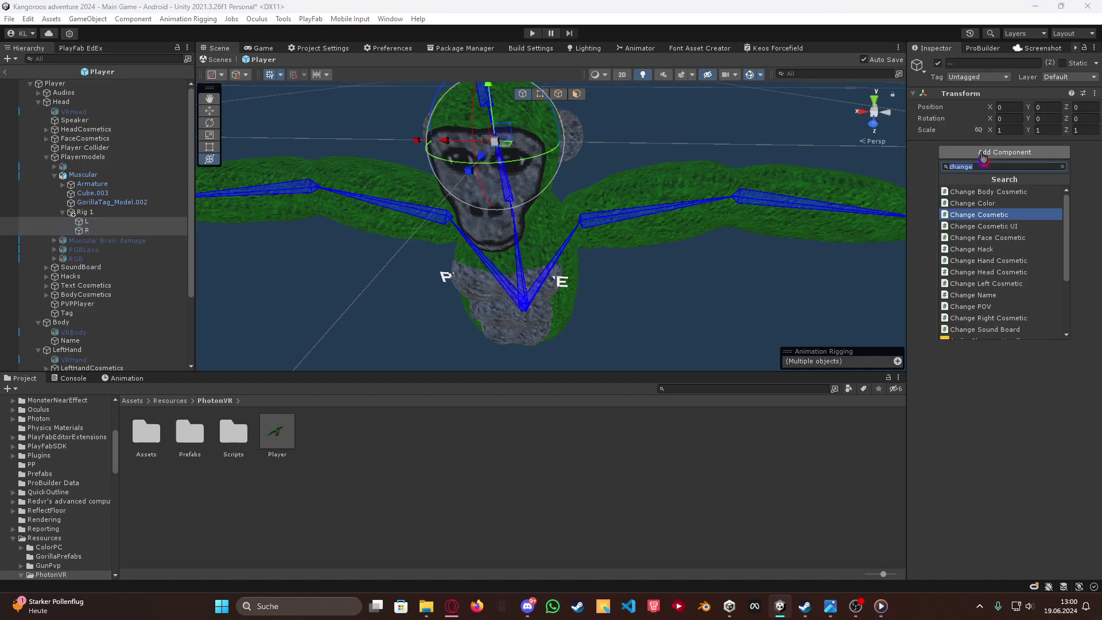
type("two")
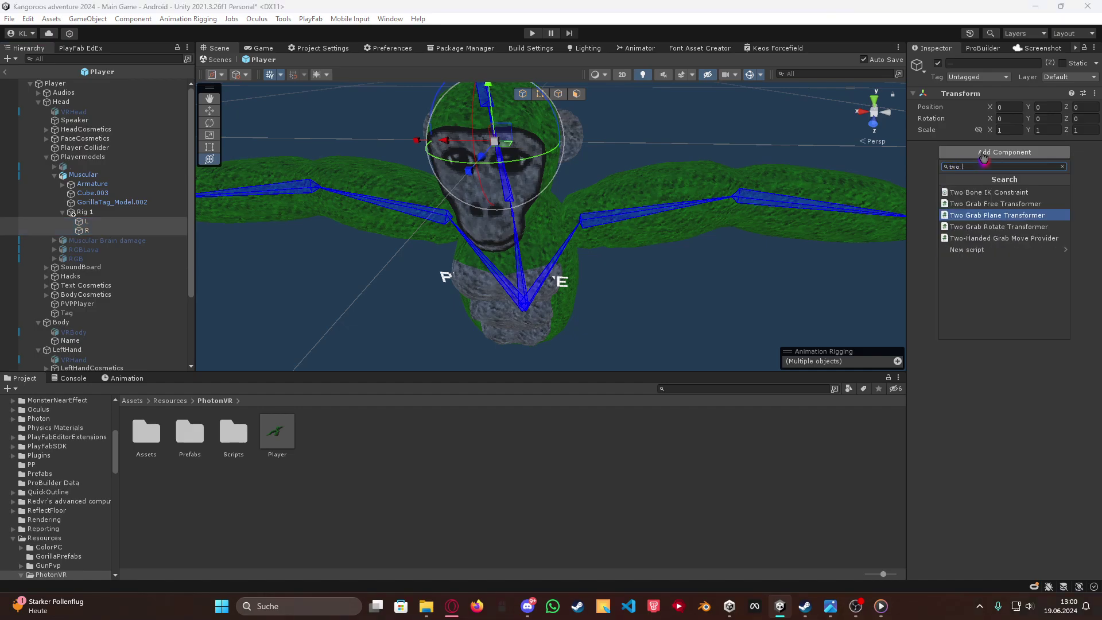
left_click(1001, 194)
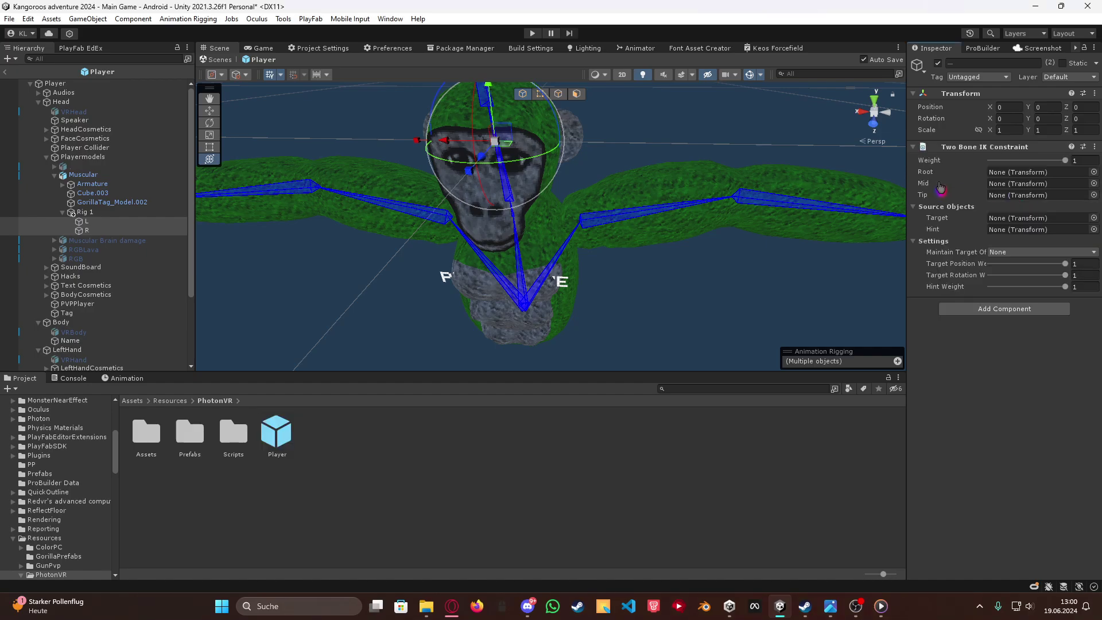
Step: Assign Bone.006.L from the Armature as the Tip of L's Two Bone IK Constraint
left_click(96, 222)
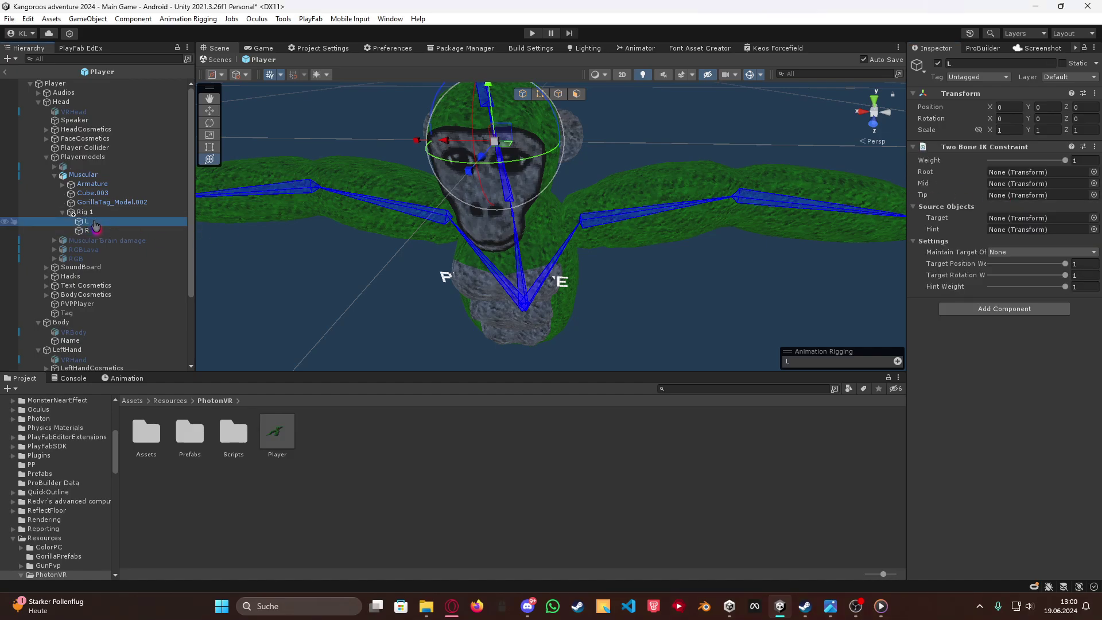
left_click(62, 184)
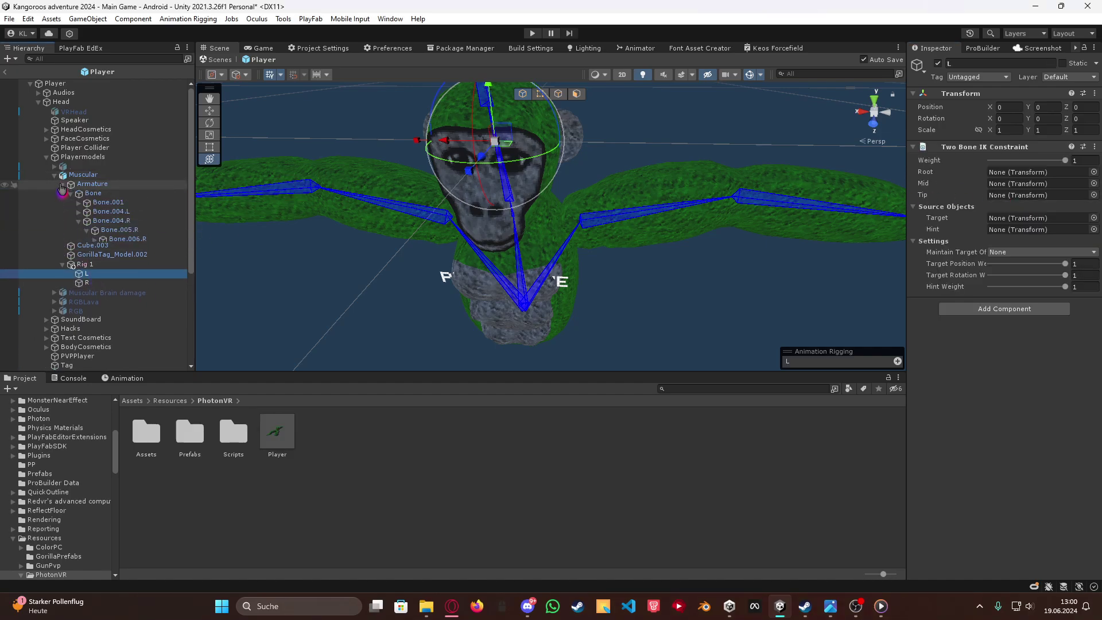
left_click(79, 221)
left_click(78, 212)
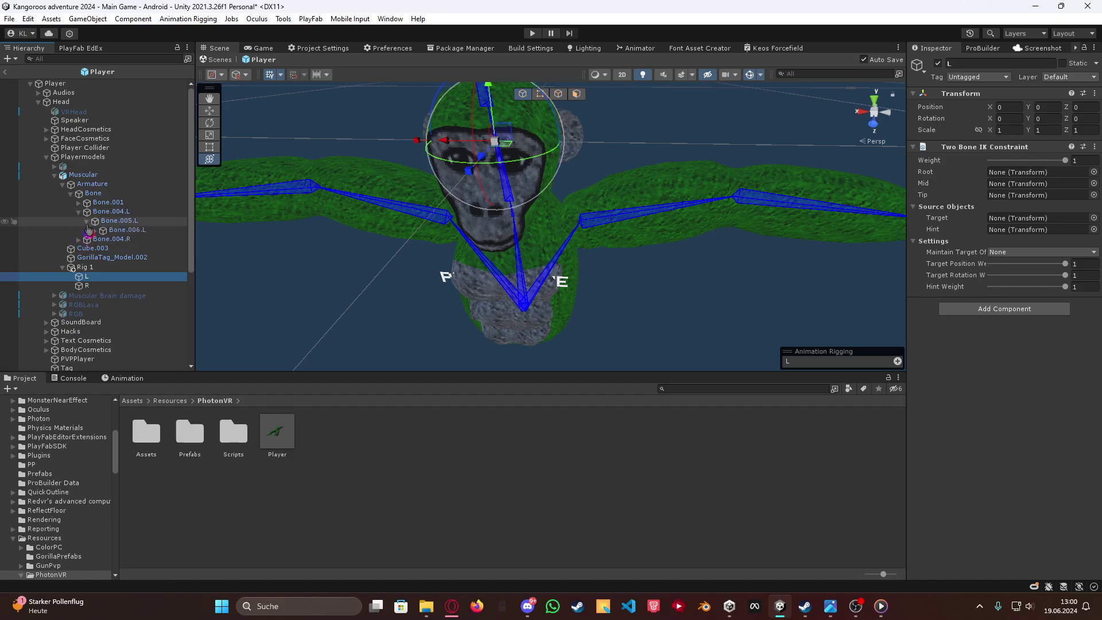
left_click(87, 221)
left_click_drag(96, 233, 1024, 195)
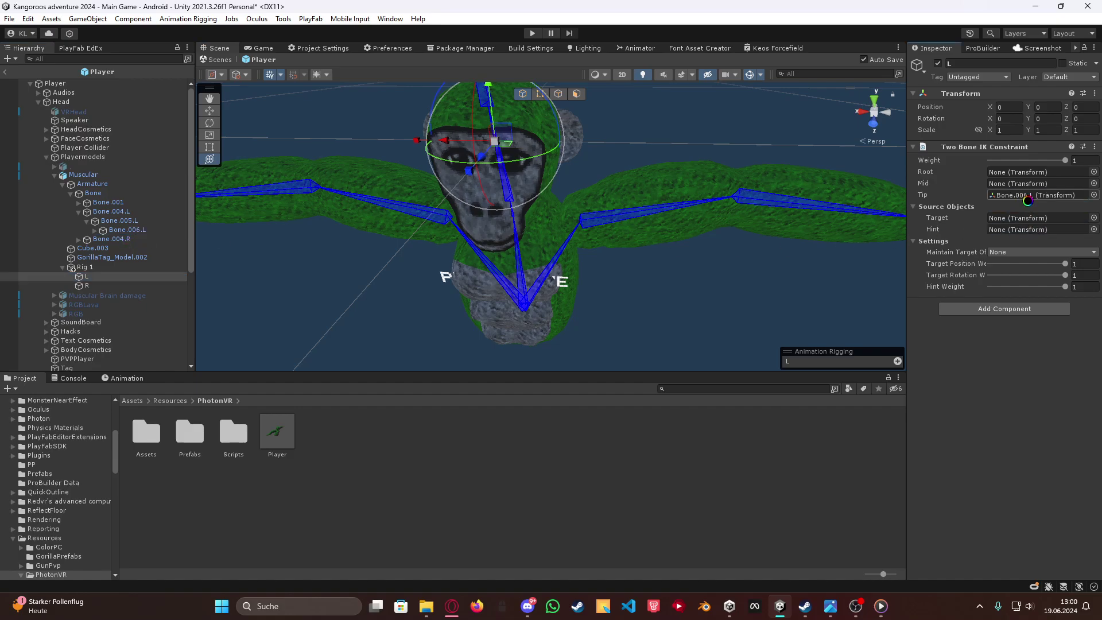
Step: Assign Bone.006.R from the Armature as the Tip of R's Two Bone IK Constraint
left_click(106, 285)
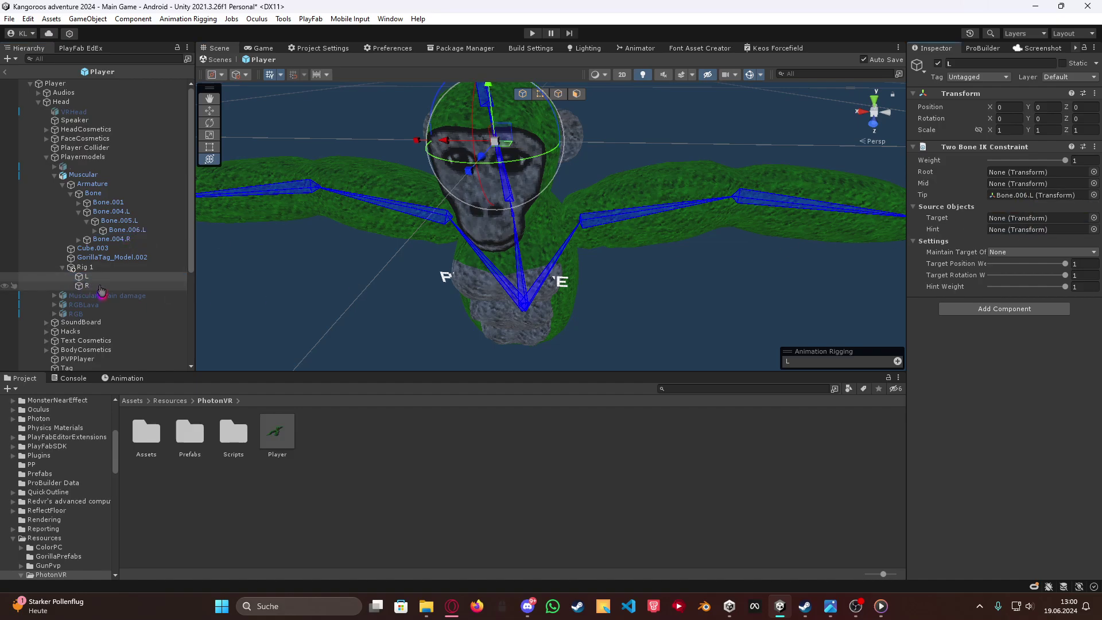
left_click(78, 212)
left_click(78, 220)
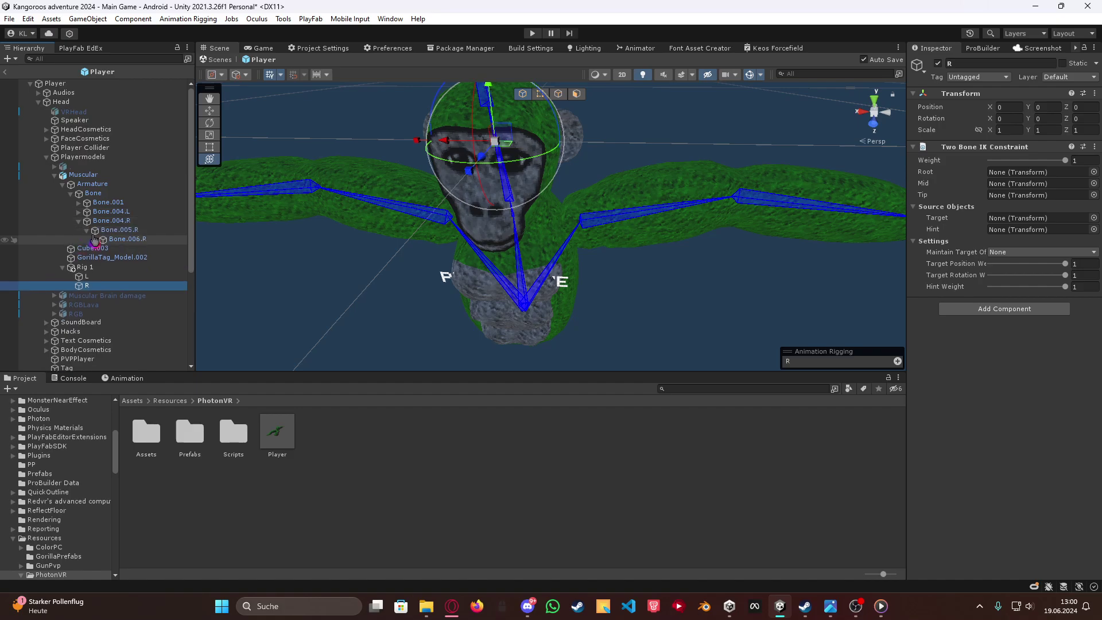
left_click_drag(109, 242, 934, 208)
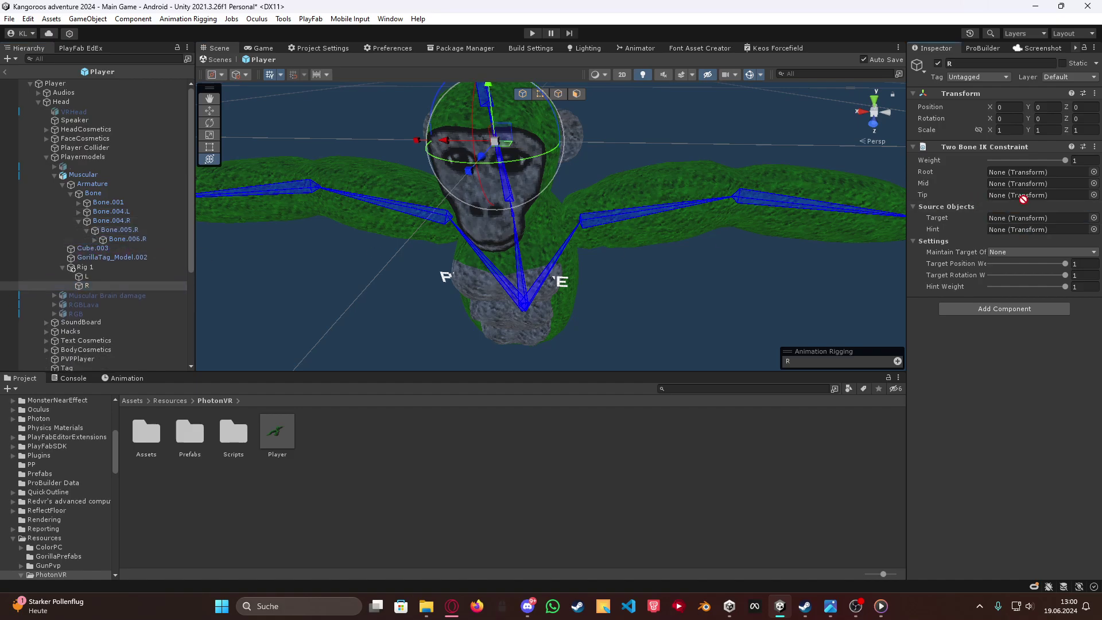
left_click_drag(1021, 198, 1017, 195)
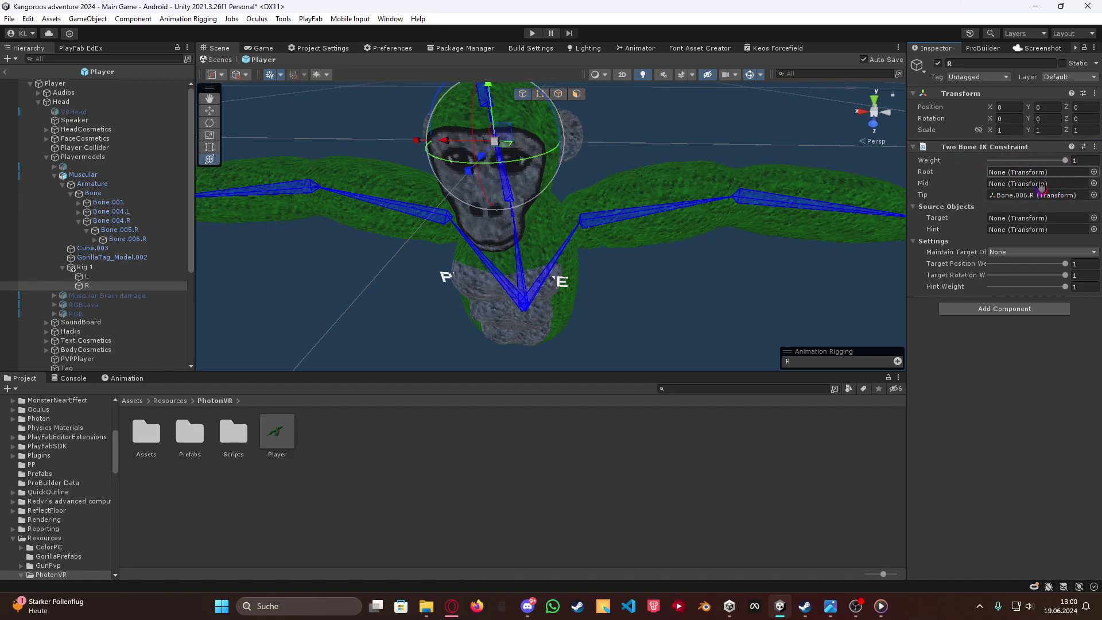
Step: Run Auto Setup from Tip Transform on the Two Bone IK Constraints of both R and L
left_click(1095, 147)
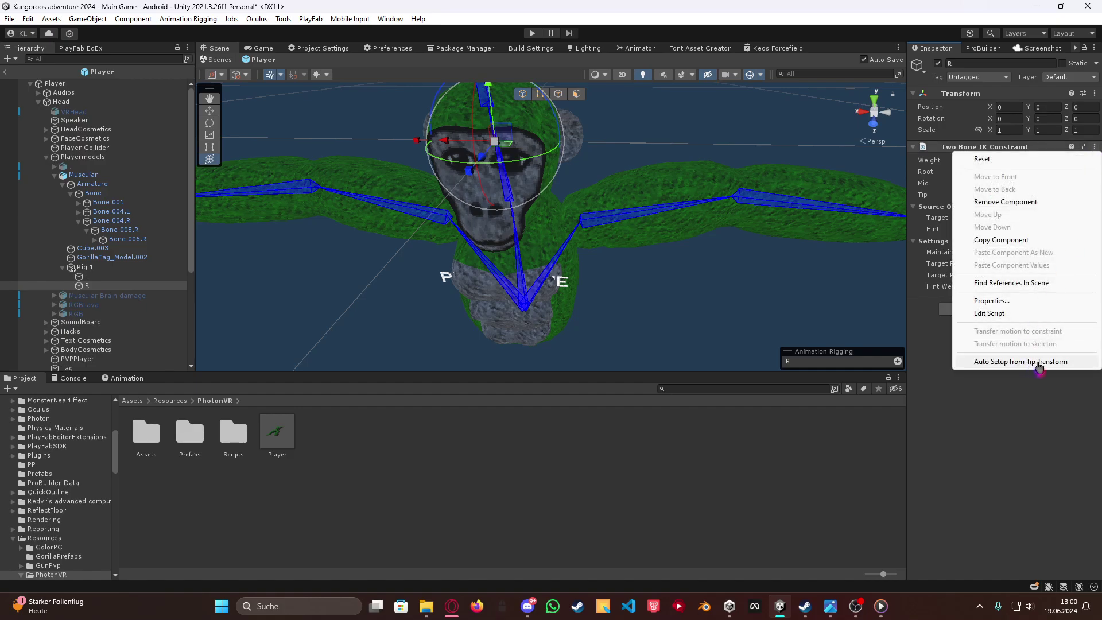
left_click(1020, 361)
left_click(86, 277)
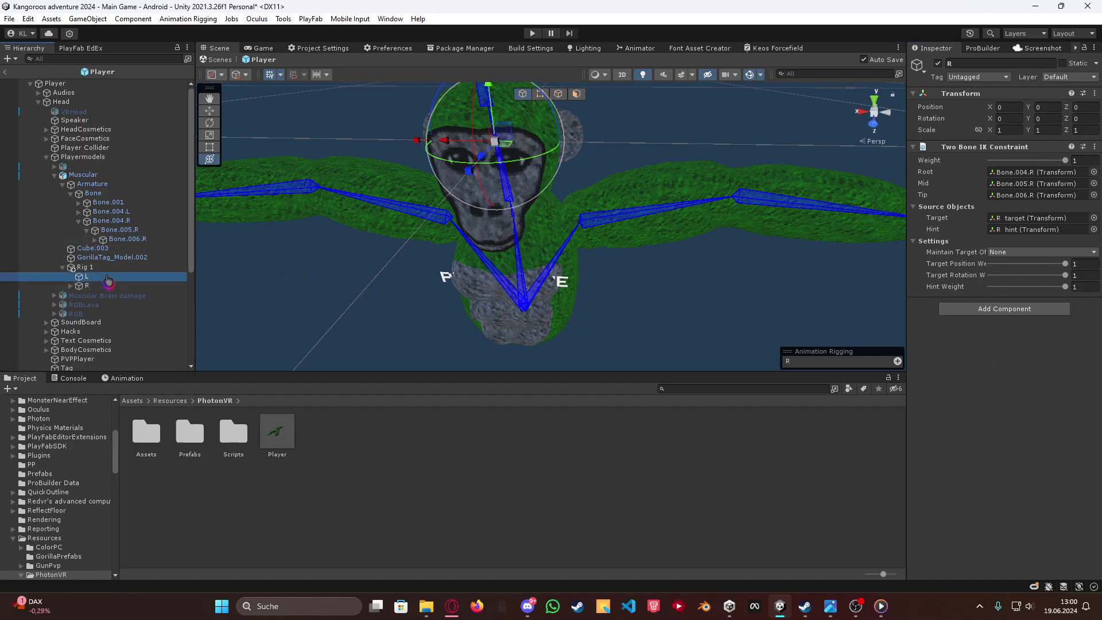
left_click(1095, 147)
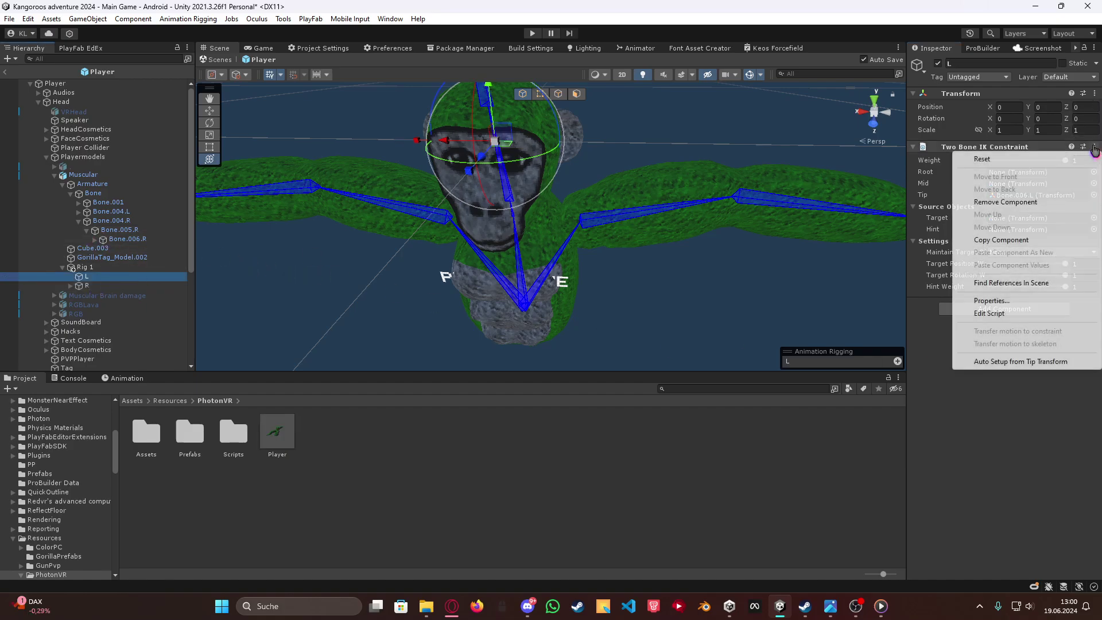
left_click(1010, 362)
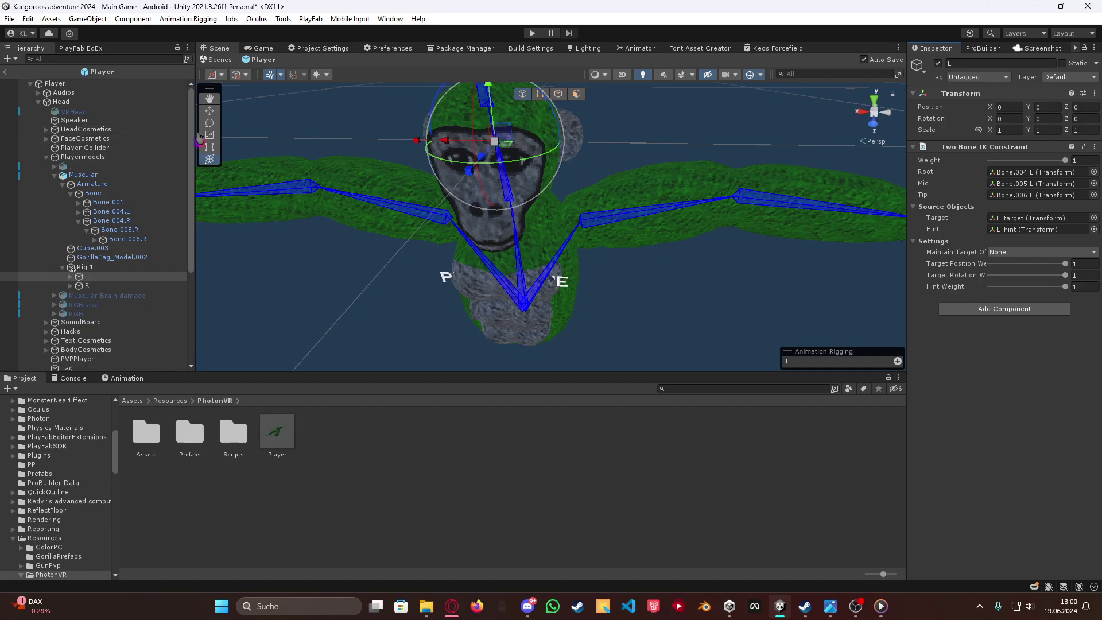
Step: Add rig effectors to L_hint and R_hint together and set their shape to BallEffector
left_click(74, 280)
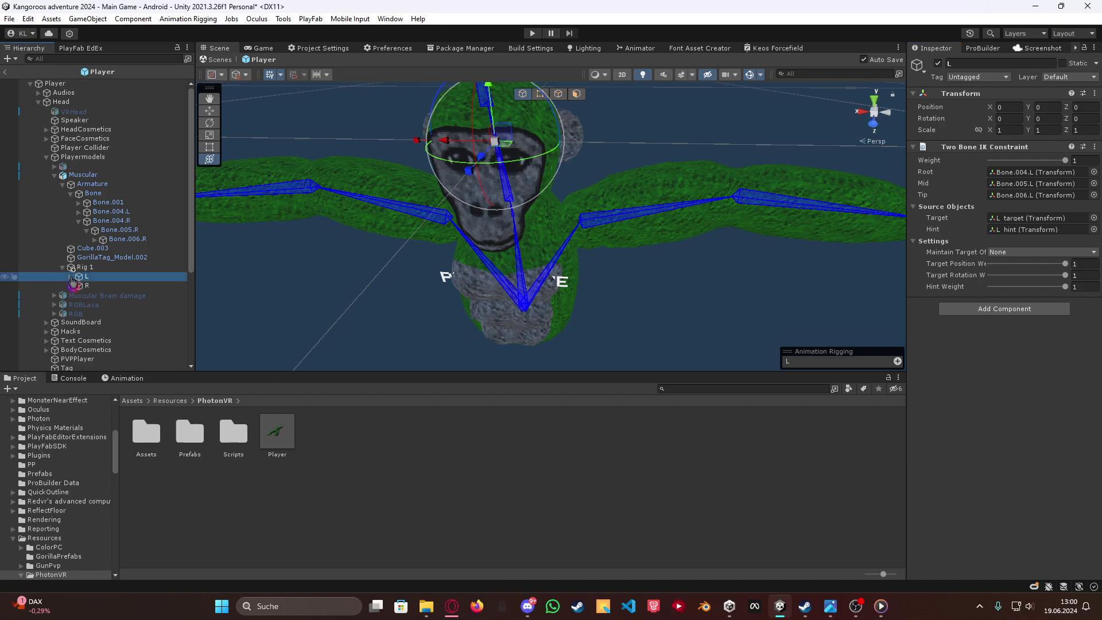
left_click(71, 277)
left_click(71, 304)
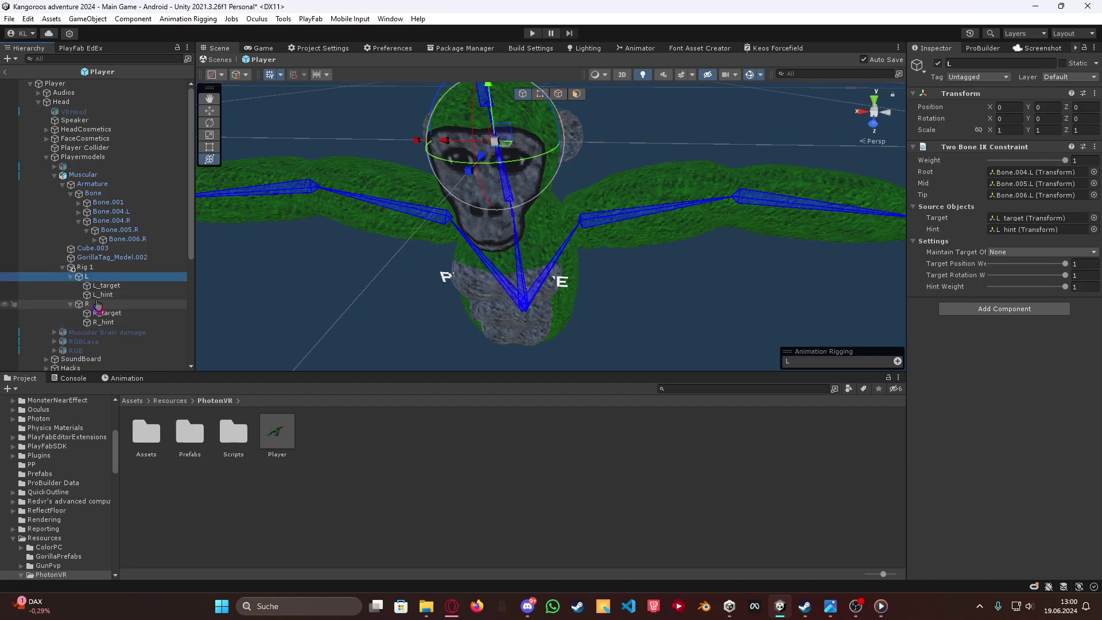
left_click(129, 295)
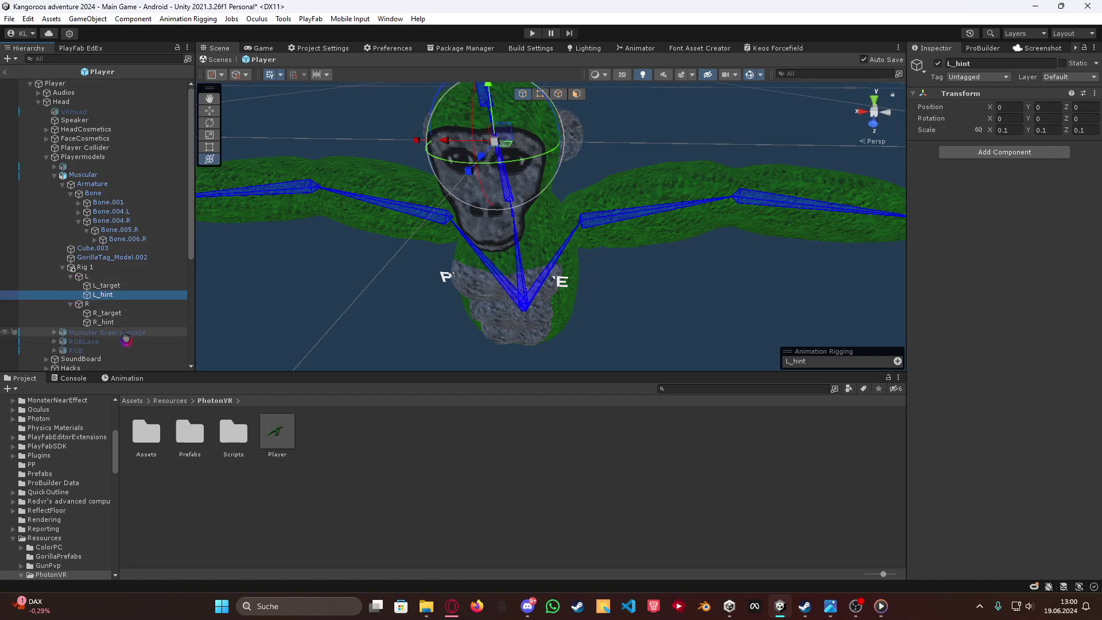
left_click(136, 325, "ctrl")
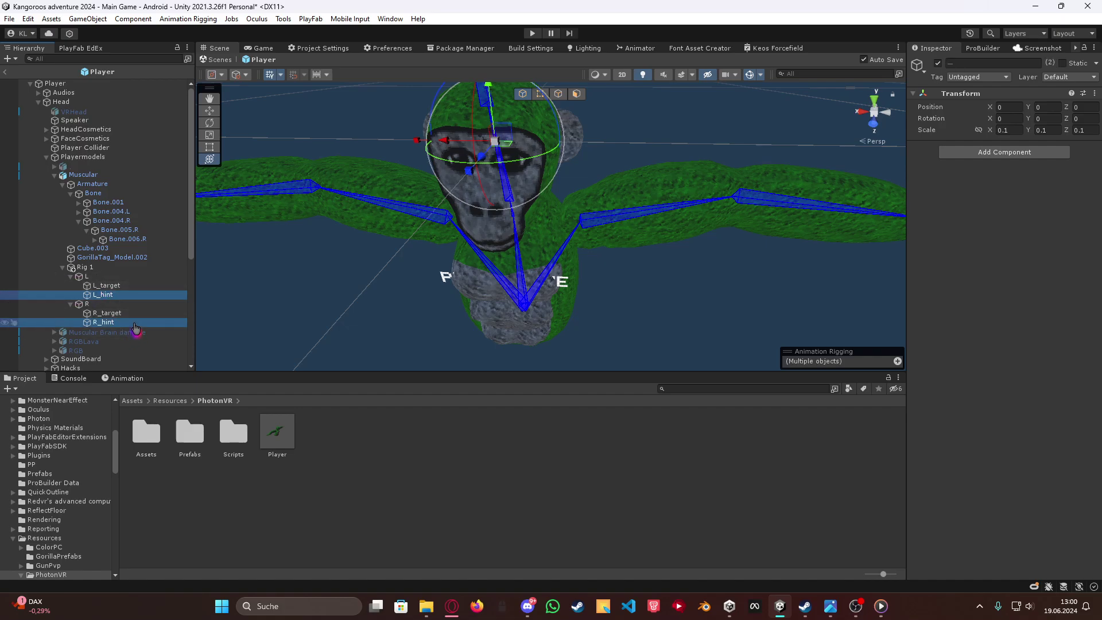
left_click(897, 362)
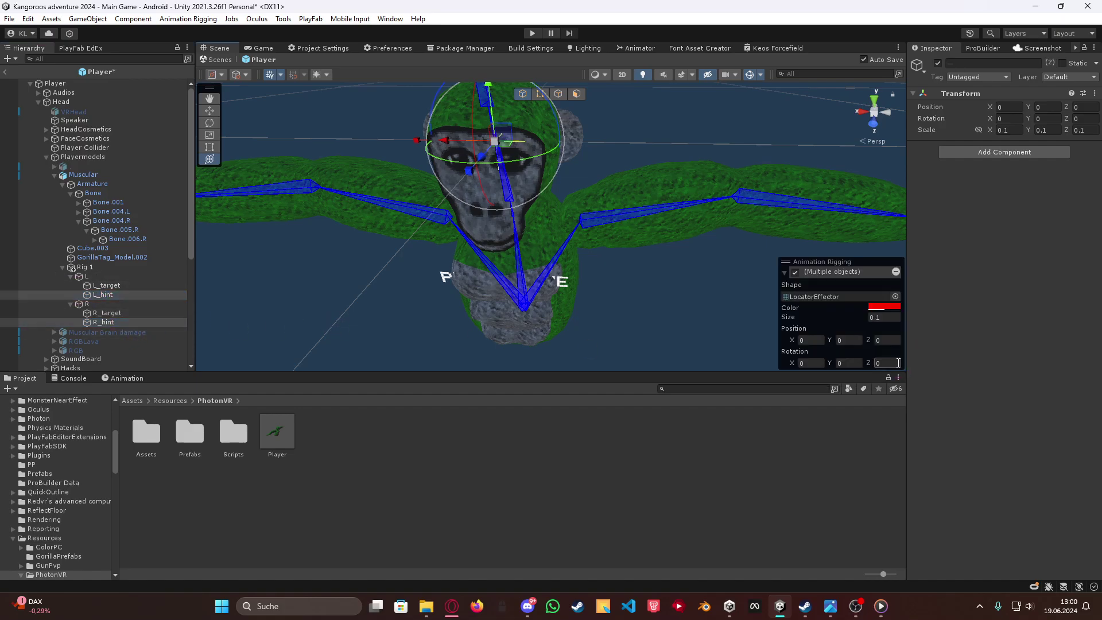
left_click(851, 299)
left_click_drag(151, 436, 837, 297)
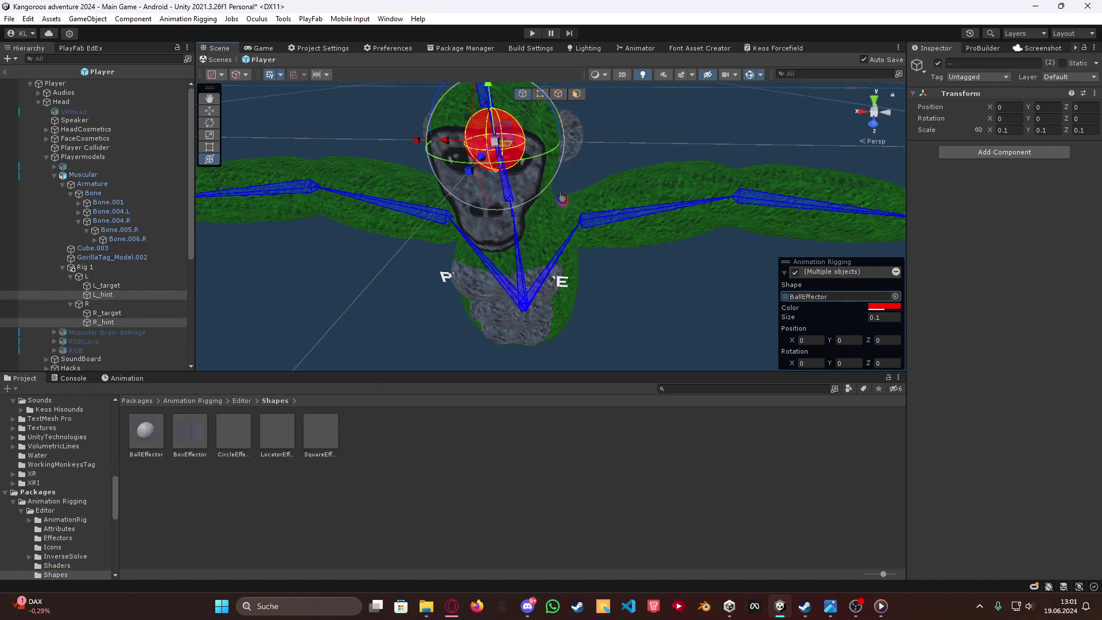
Step: Move L_hint behind and below the left arm, to about X -0.249, Y -0.25, Z -0.267
double_click(104, 295)
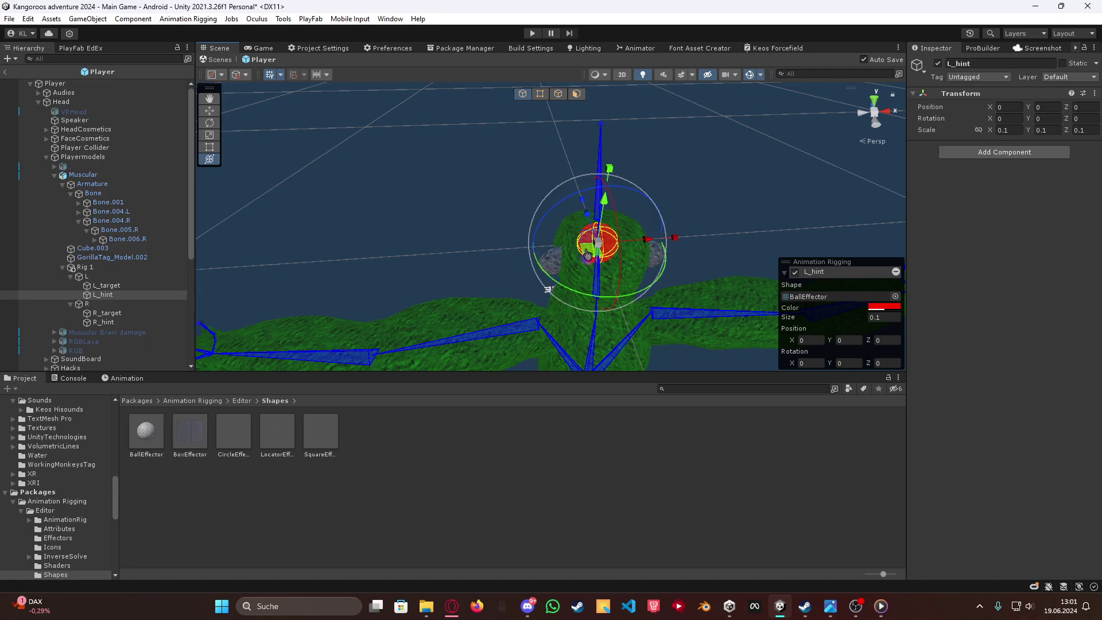
right_click_drag(588, 254, 584, 278)
key("s")
left_click_drag(572, 205, 526, 250)
key("w")
right_click_drag(562, 273, 706, 351)
key("d")
left_click_drag(519, 157, 519, 236)
key("a")
key("w")
right_click_drag(510, 260, 608, 287)
key("s")
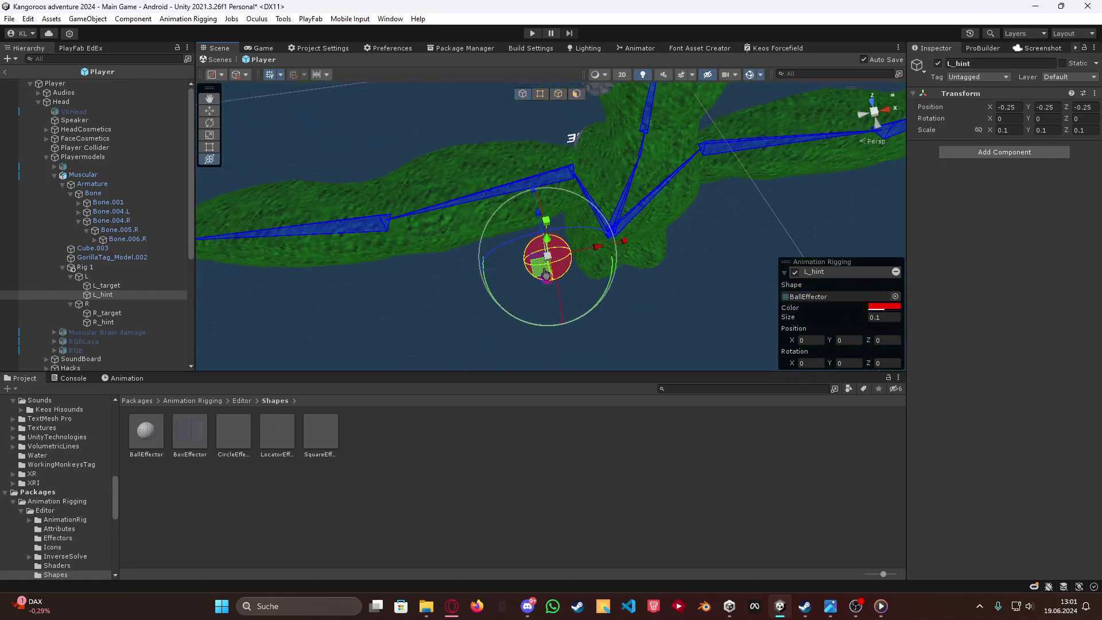
left_click_drag(546, 274, 550, 281)
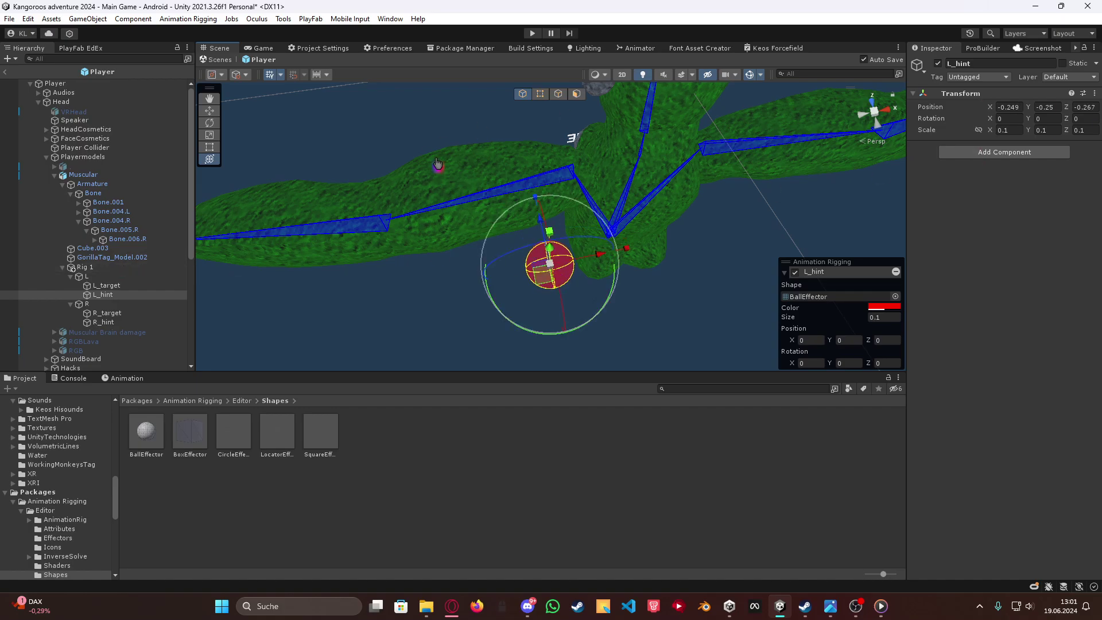
Step: Try to move R_hint by hand from the head toward the right arm
key("s")
right_click_drag(462, 174, 505, 179)
left_click(483, 174)
key("s")
left_click_drag(492, 181, 580, 203)
key("ctrl+z")
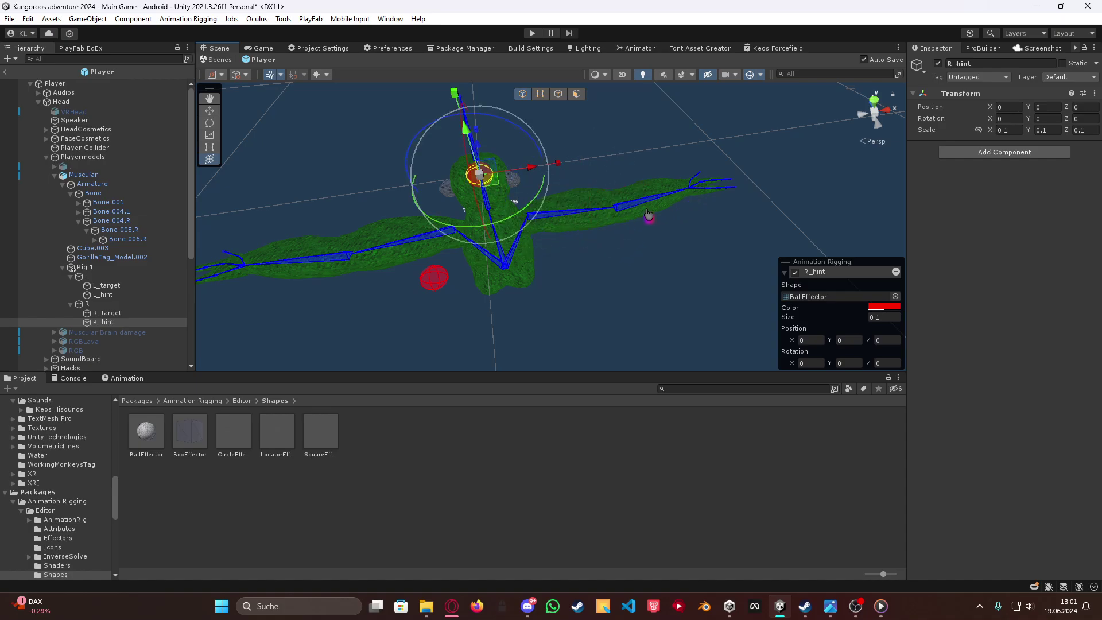
Step: Copy the Transform component of L_hint and paste its values onto R_hint
left_click(439, 278)
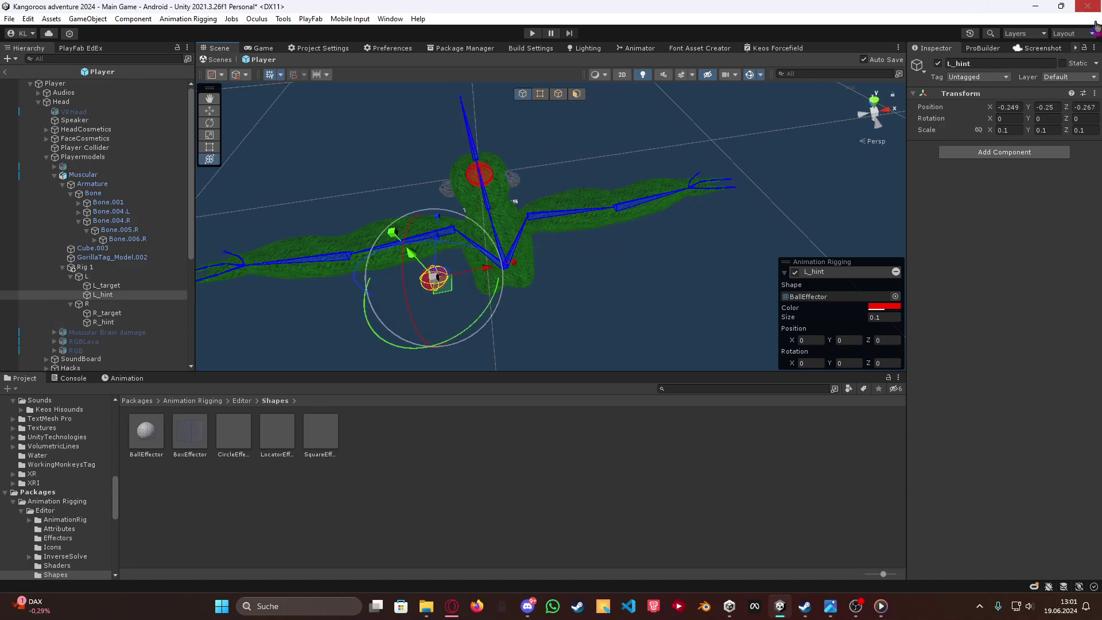
left_click(1094, 48)
left_click(1094, 48)
left_click(1095, 94)
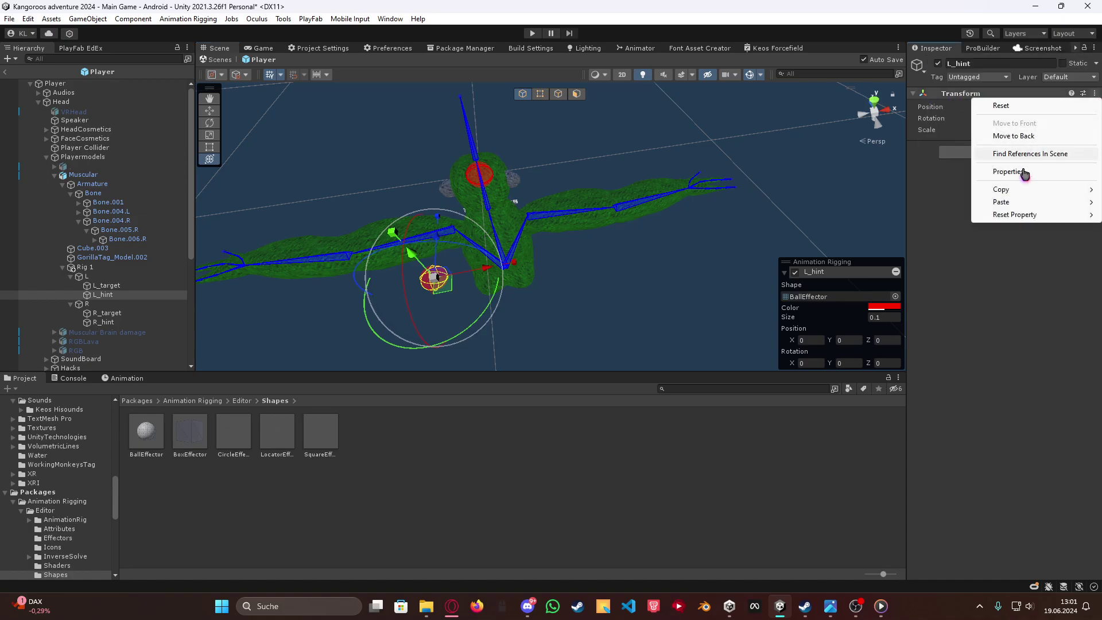
mouse_move(1020, 195)
left_click(918, 246)
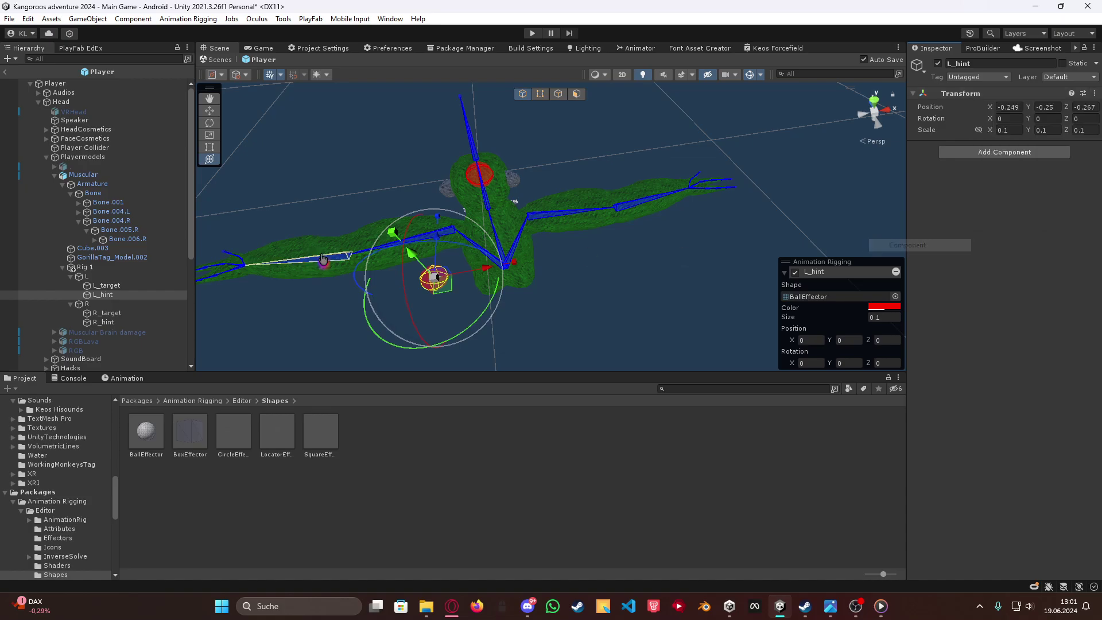
left_click(111, 324)
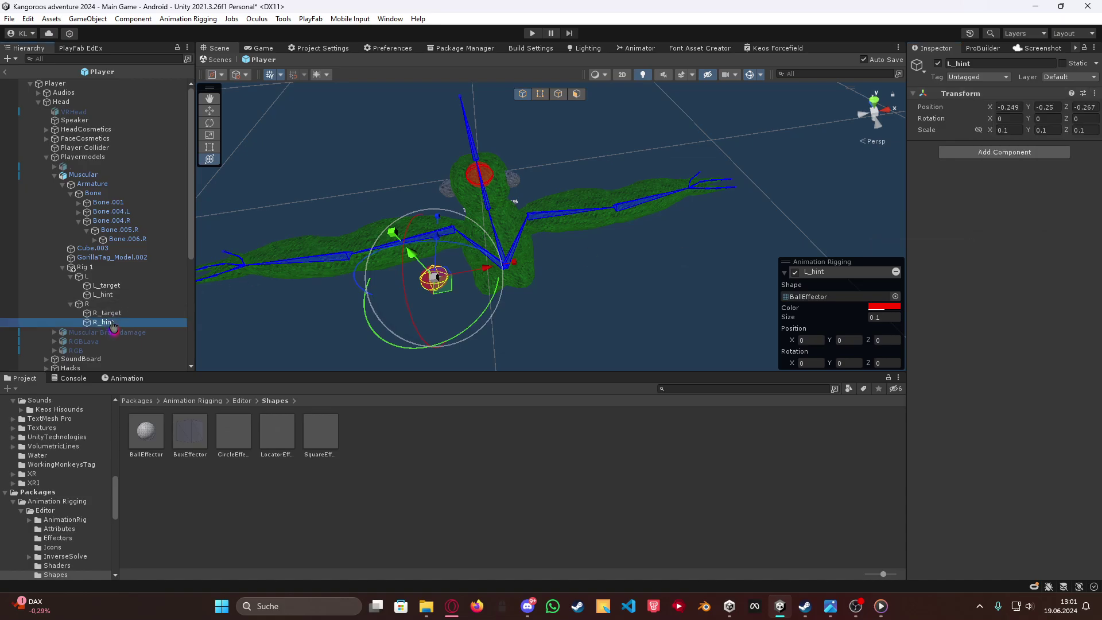
left_click(1094, 93)
mouse_move(1016, 205)
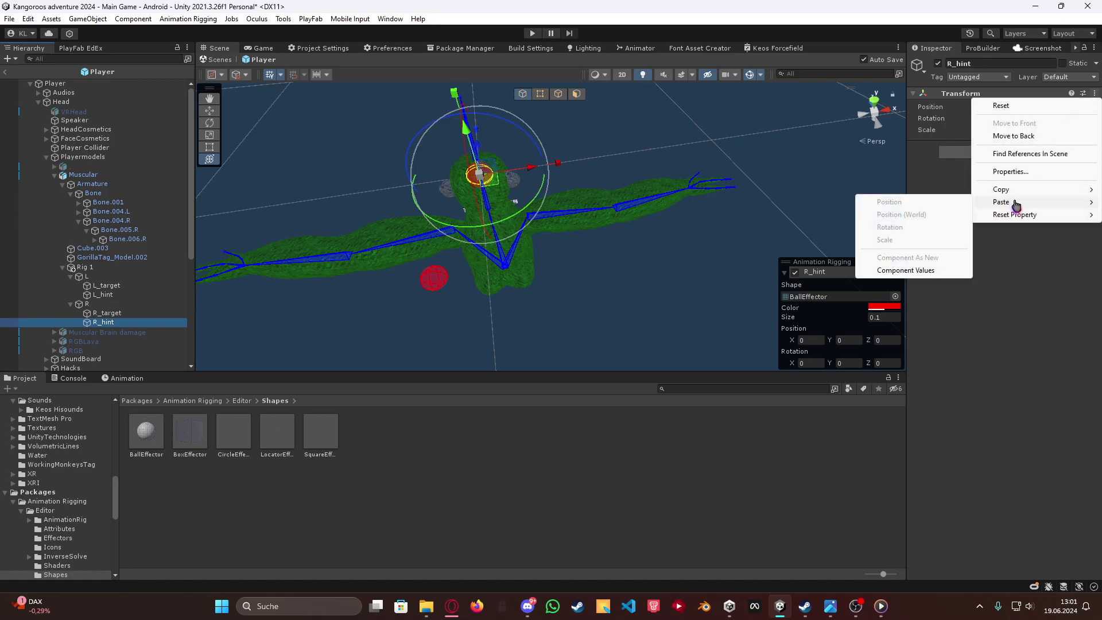
left_click(925, 271)
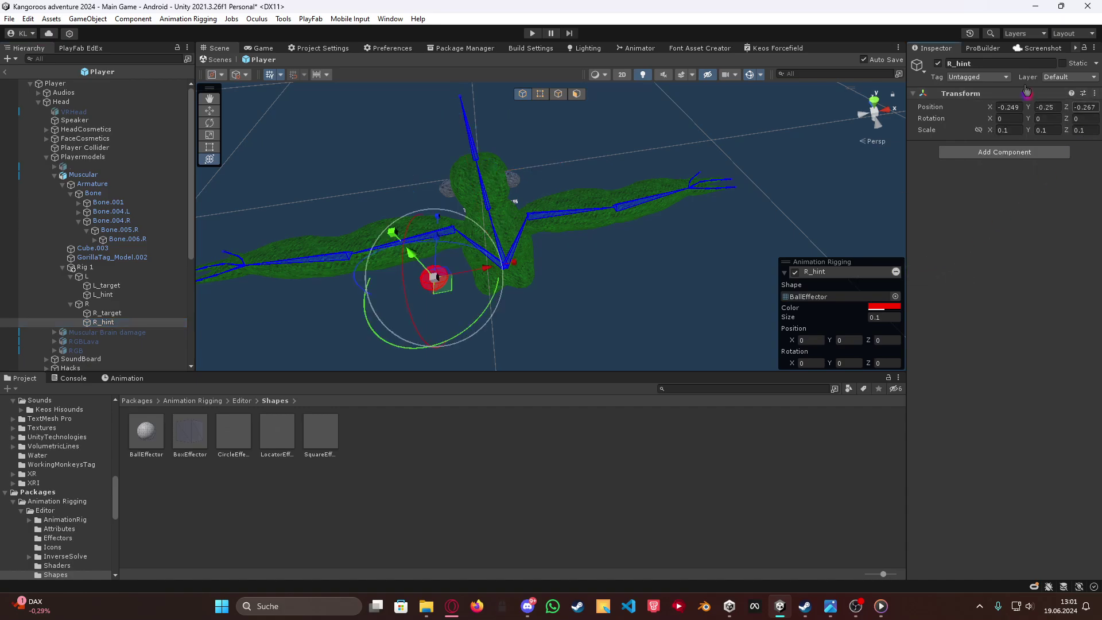
Step: Mirror R_hint to the right side of the body by setting its X position to 0.249
right_click_drag(592, 247, 497, 230)
key("w")
left_click_drag(497, 230, 592, 240, "alt")
scroll(534, 229, "up", 5)
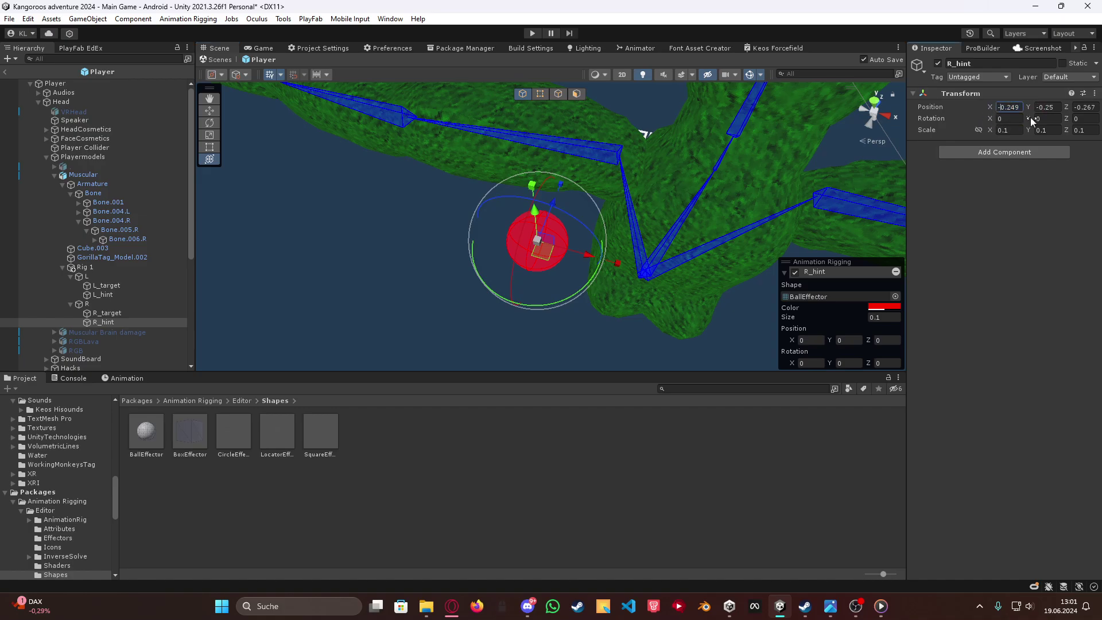
key("Delete")
left_click_drag(791, 163, 647, 205, "alt")
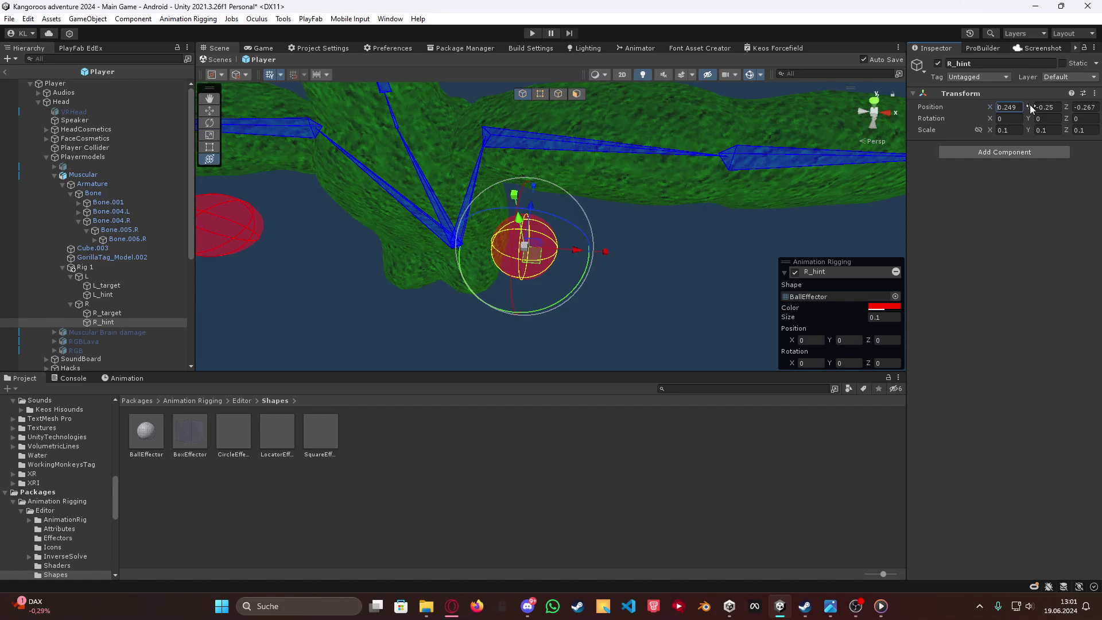
right_click_drag(662, 203, 572, 201)
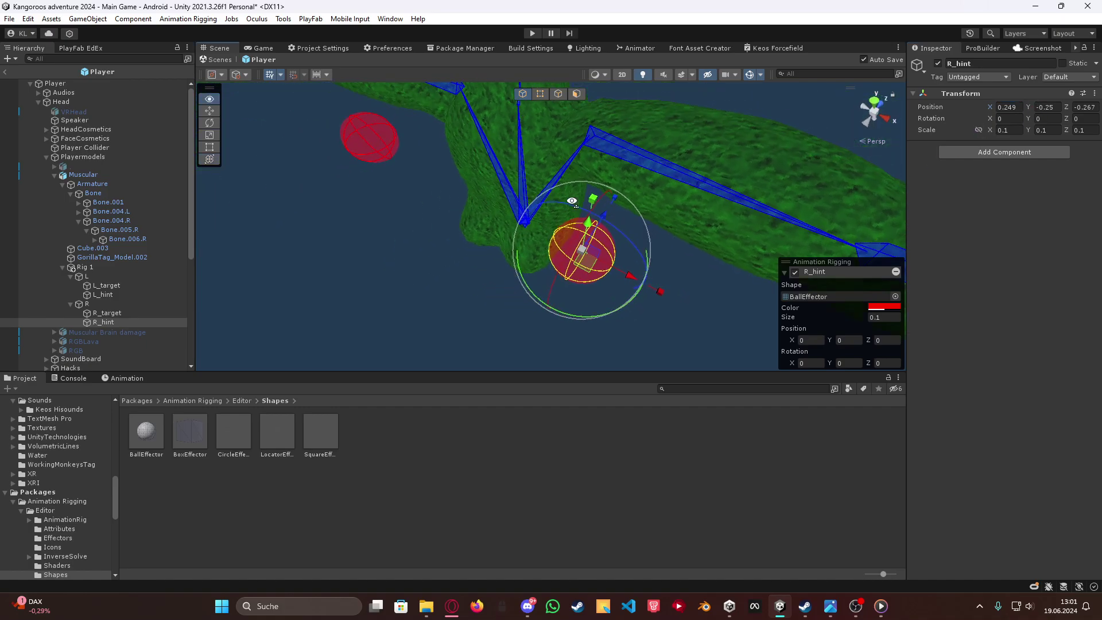
right_click_drag(563, 251, 317, 223)
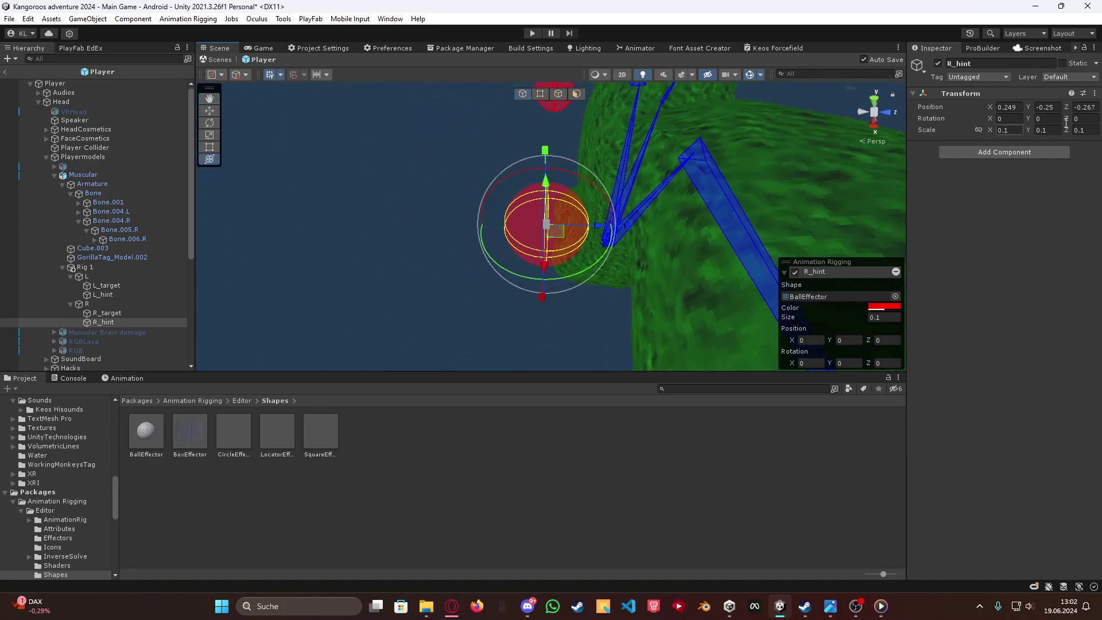
left_click_drag(548, 230, 787, 170, "alt")
mouse_move(696, 247)
left_mouse_down("alt")
mouse_move(616, 180)
mouse_move(696, 226)
mouse_move(686, 235)
left_mouse_up("alt")
Step: Reparent L_target to the LeftHand object and R_target to the RightHand object
scroll(121, 287, "down", 3)
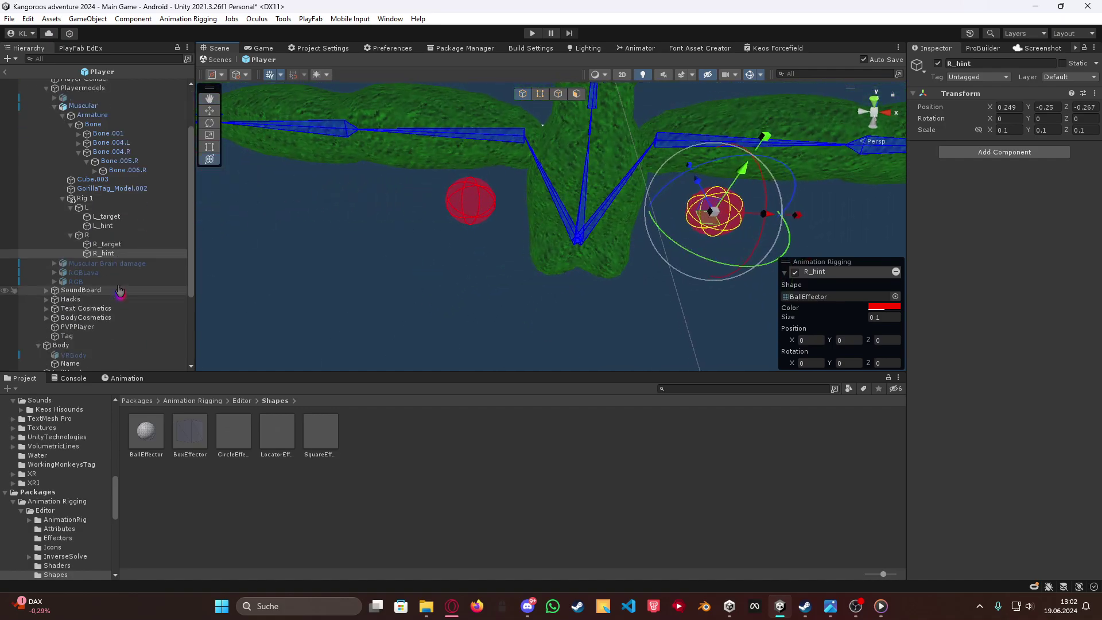
scroll(109, 218, "down", 3)
scroll(109, 217, "down", 2)
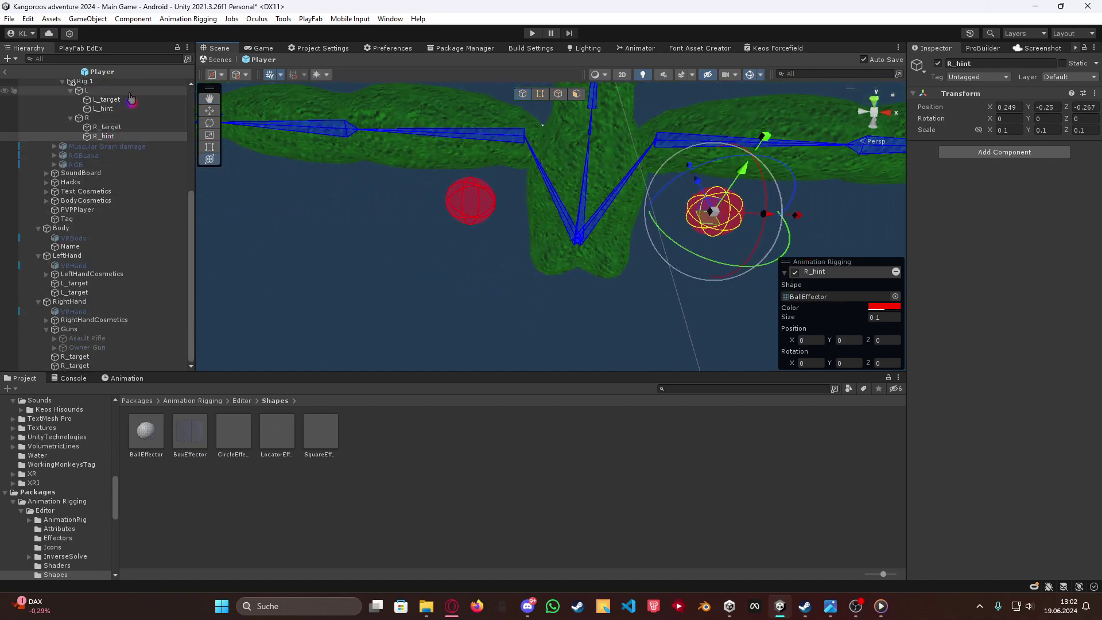
left_click(128, 101)
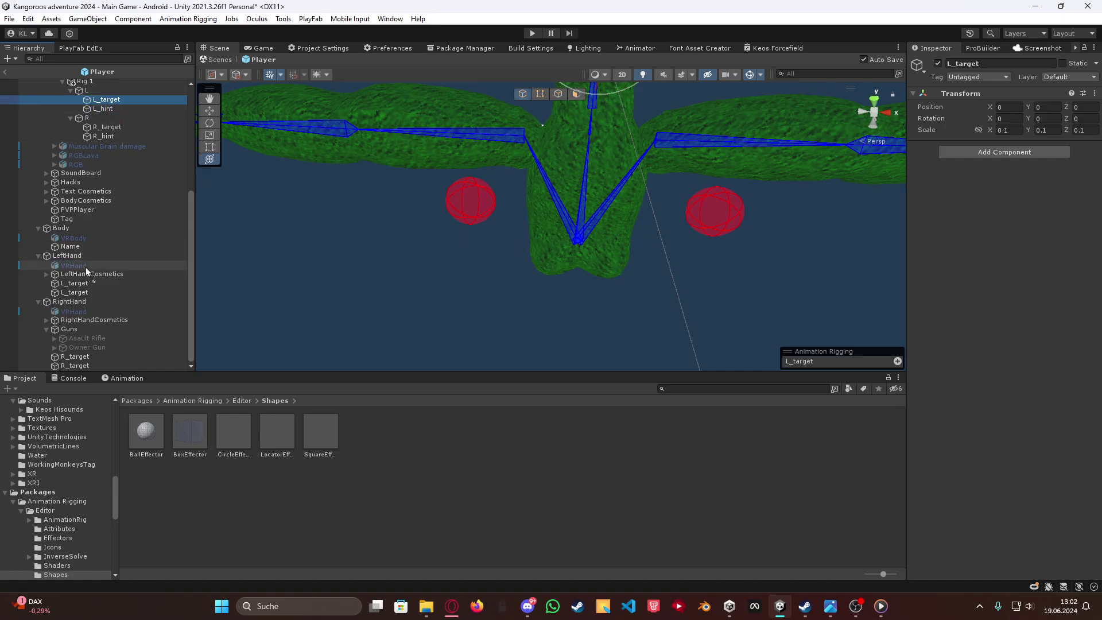
left_click_drag(77, 258, 77, 257)
left_click_drag(118, 118, 89, 309)
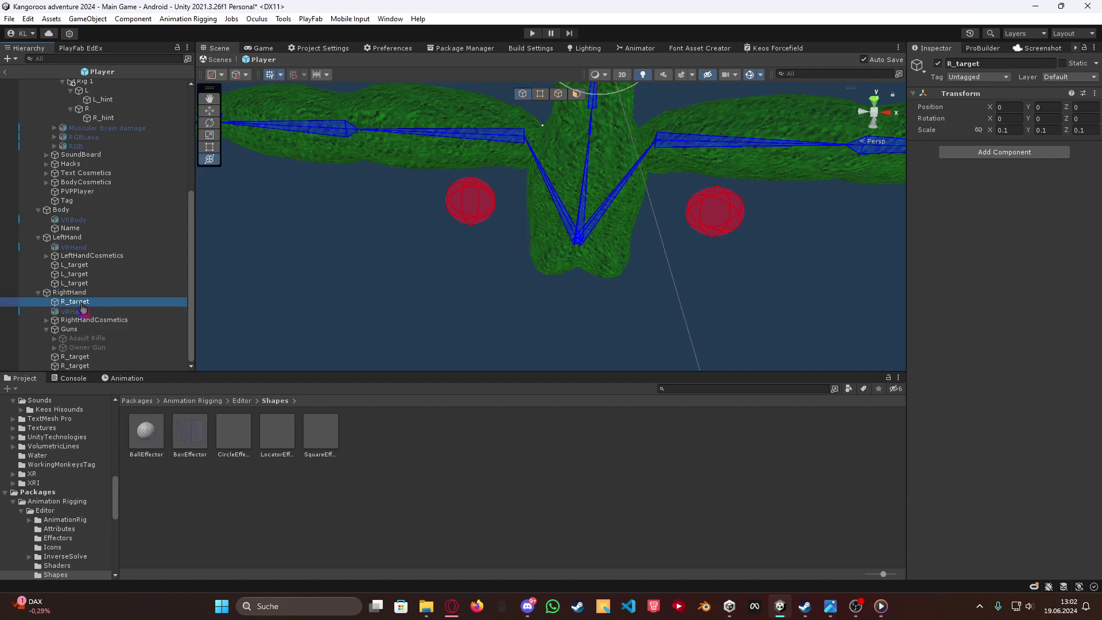
Step: Collapse Rig 1 and Armature, then return from the Player prefab to the Main Game scene and start Play mode
right_click_drag(478, 264, 459, 221)
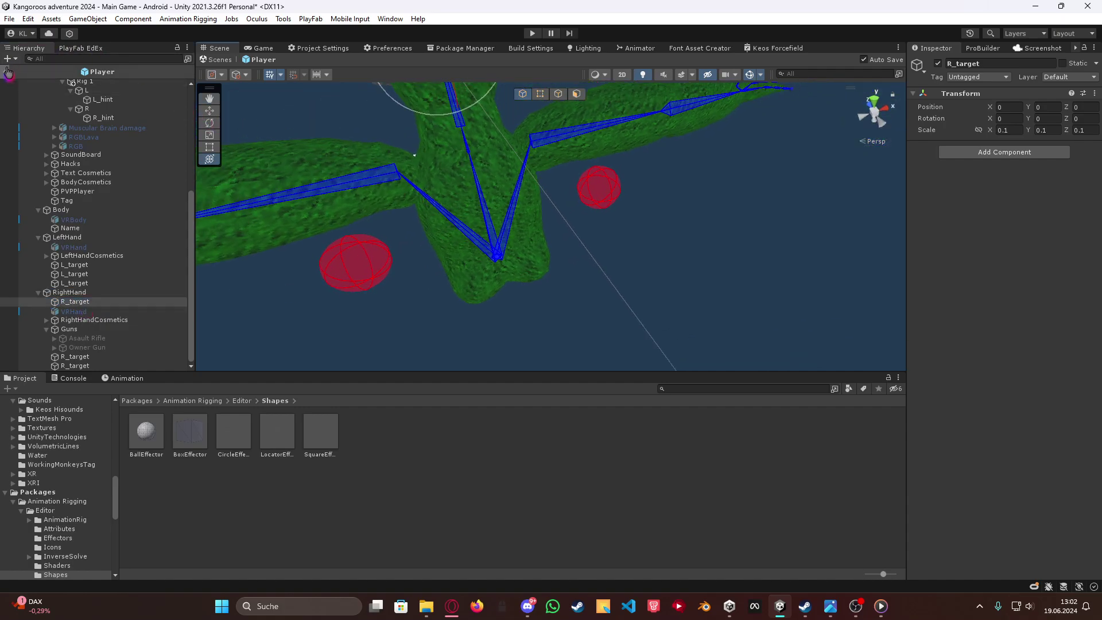
scroll(61, 220, "up", 5)
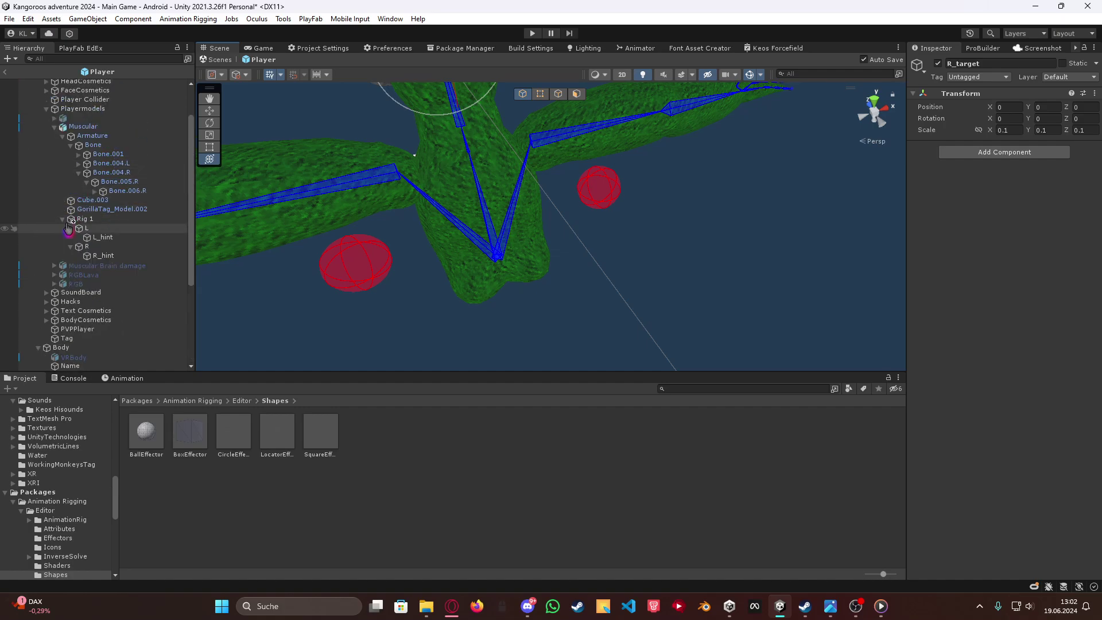
left_click(62, 219)
left_click(62, 135)
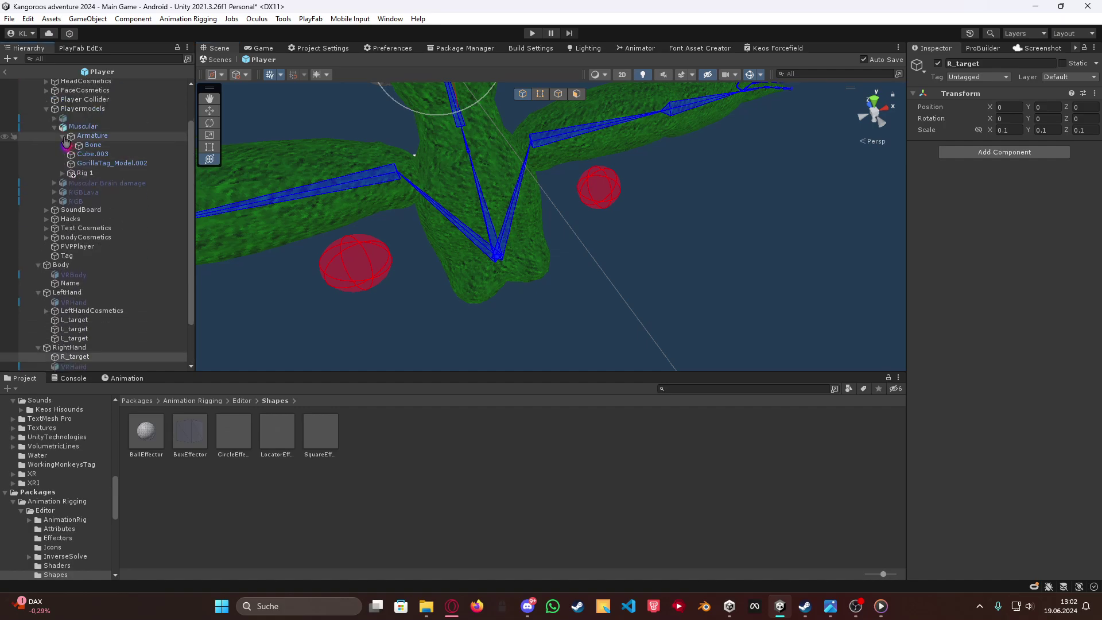
right_click_drag(360, 179, 417, 179)
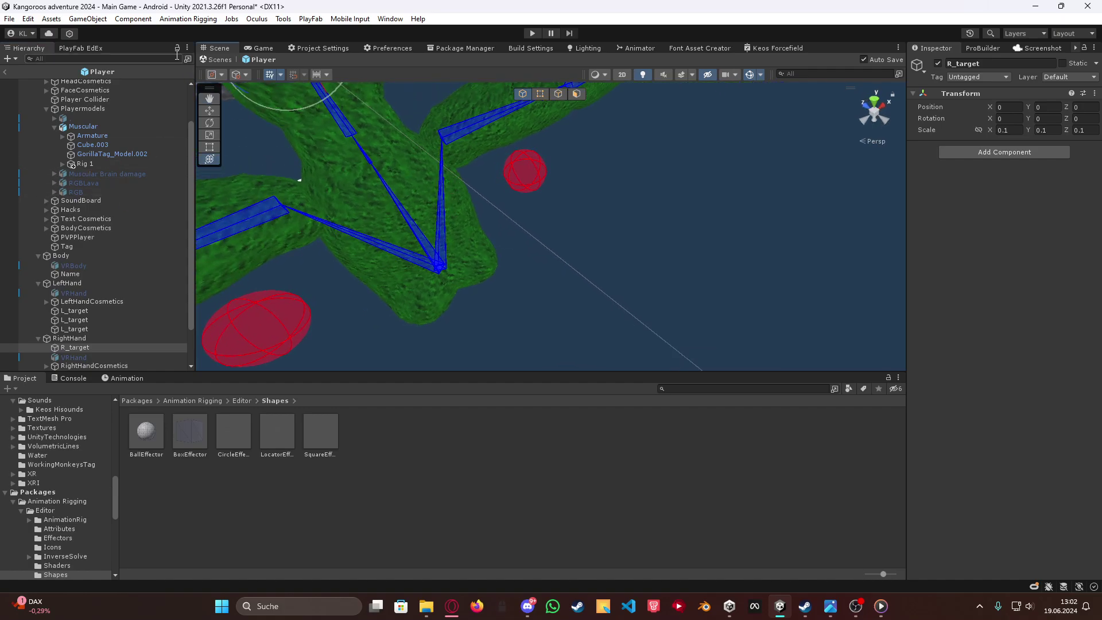
left_click(8, 73)
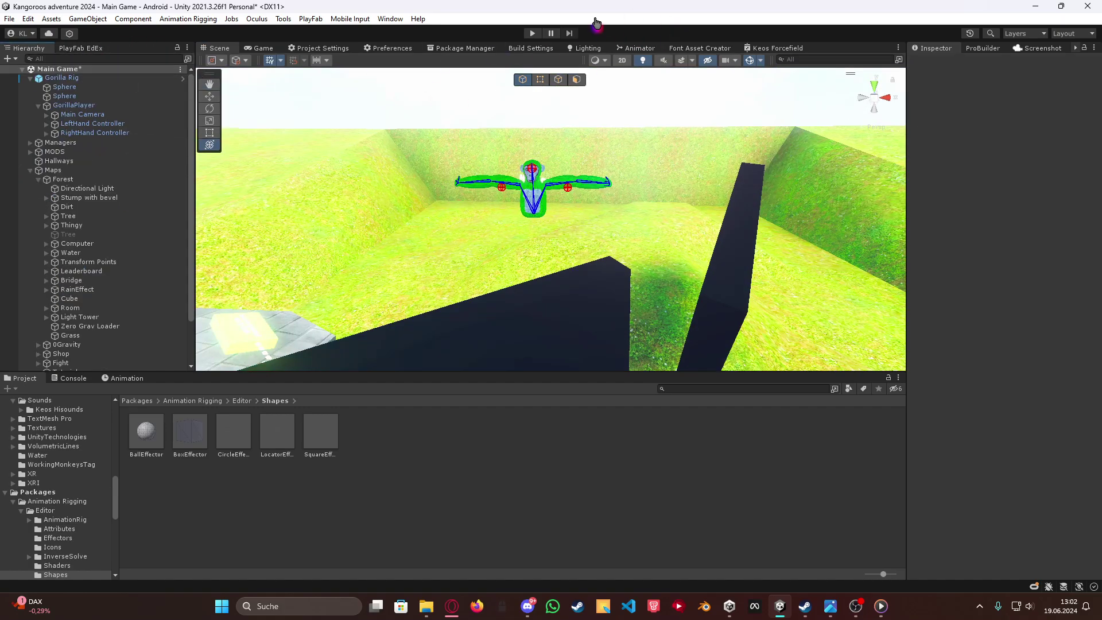
left_click(533, 34)
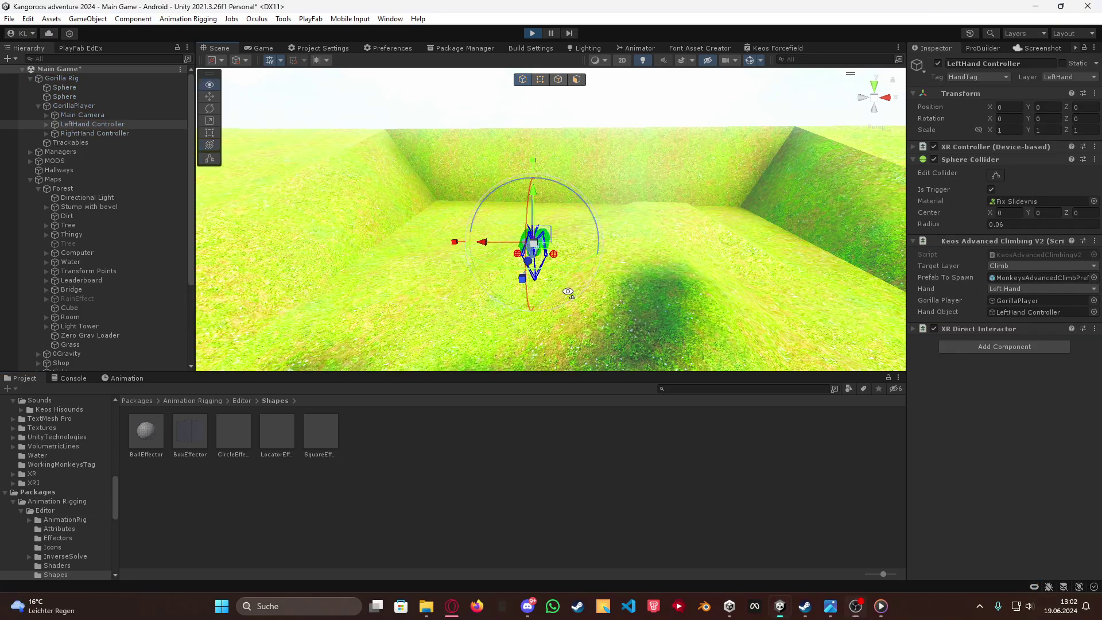
Step: Move L_hint of the running player farther behind the body, to about Z -0.431
right_click_drag(568, 292, 517, 306)
left_click_drag(585, 191, 592, 272)
right_click_drag(660, 223, 588, 201)
key("w")
left_click(662, 225)
middle_click_drag(588, 201, 593, 183)
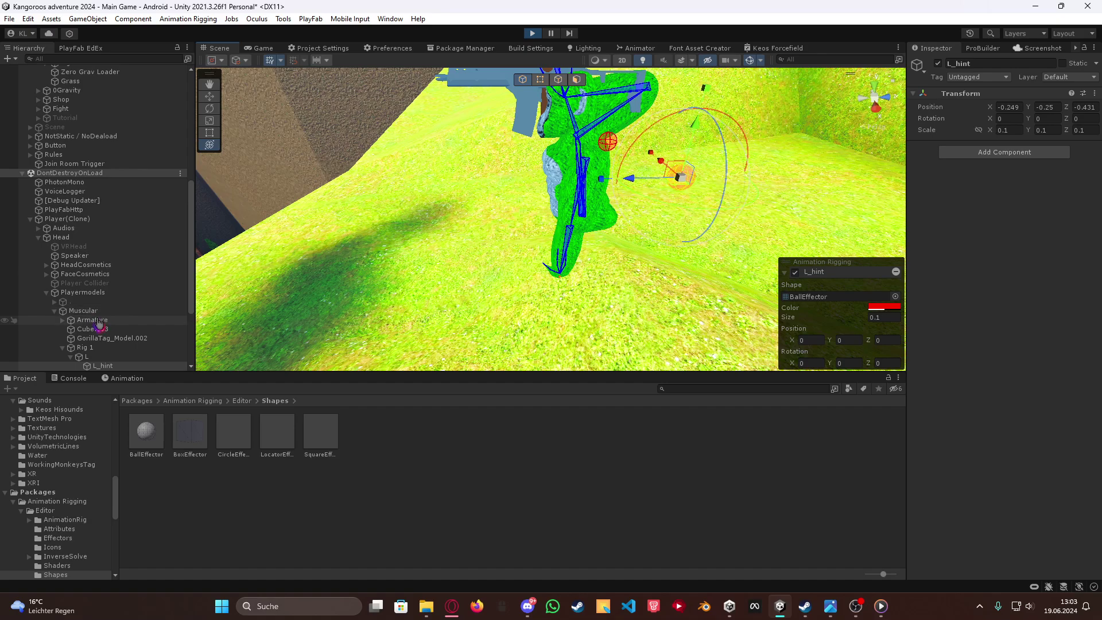
Step: Test the left arm's IK by moving LeftHand Controller in the scene to about X -0.355, Y -0.762, Z -0.083
scroll(105, 128, "up", 10)
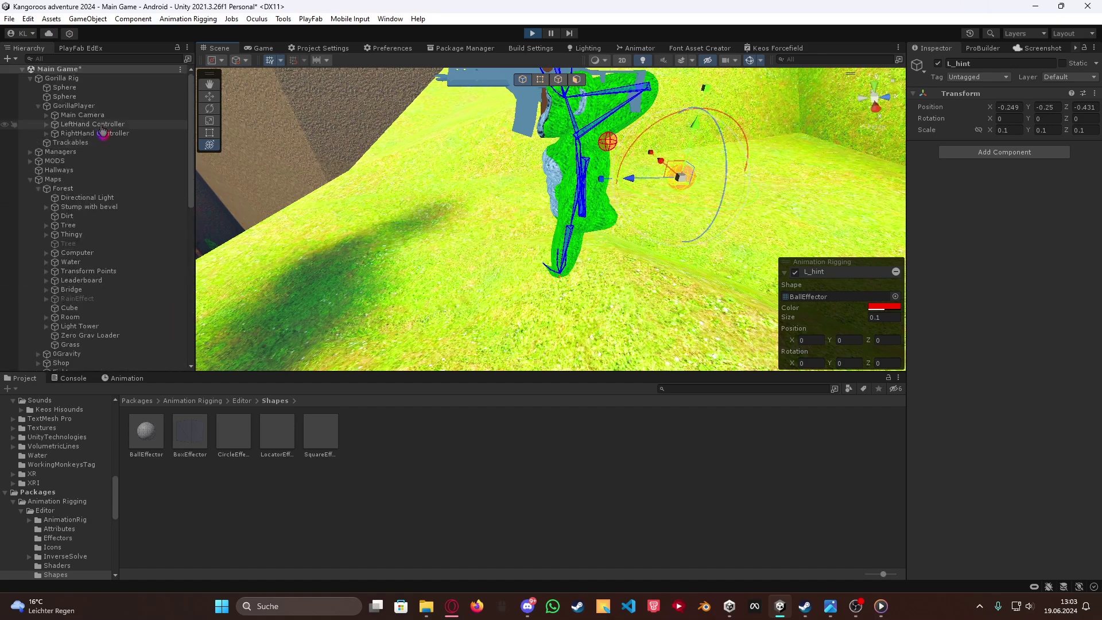
left_click(103, 132)
double_click(98, 123)
left_click_drag(461, 264, 583, 187)
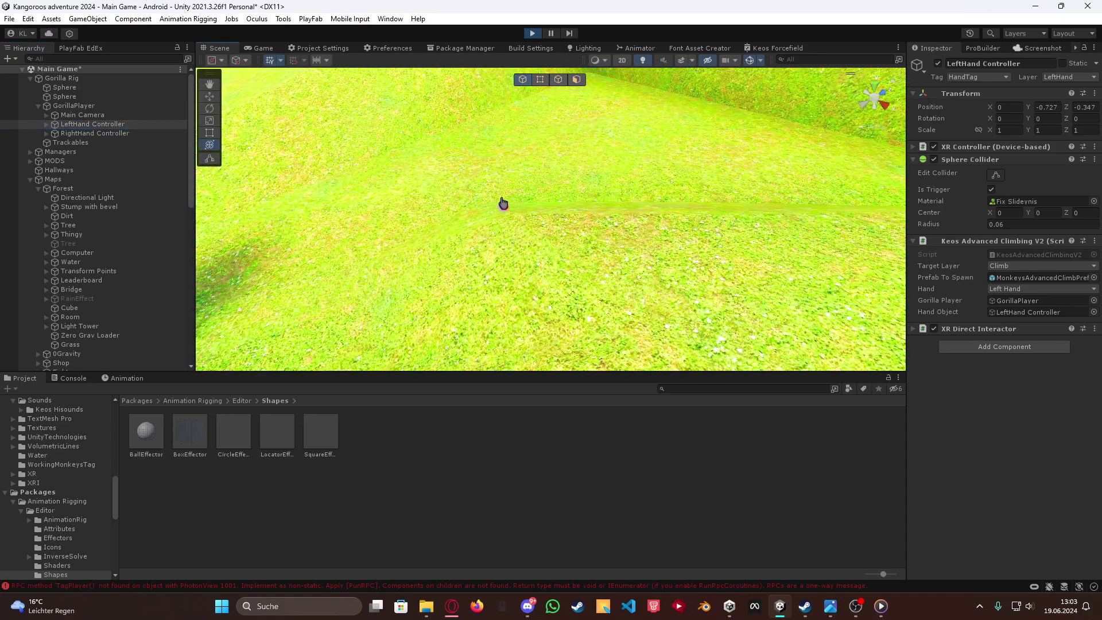
right_click_drag(525, 211, 466, 233)
left_click_drag(497, 229, 499, 289)
right_click_drag(498, 291, 559, 238)
left_click_drag(538, 263, 546, 180)
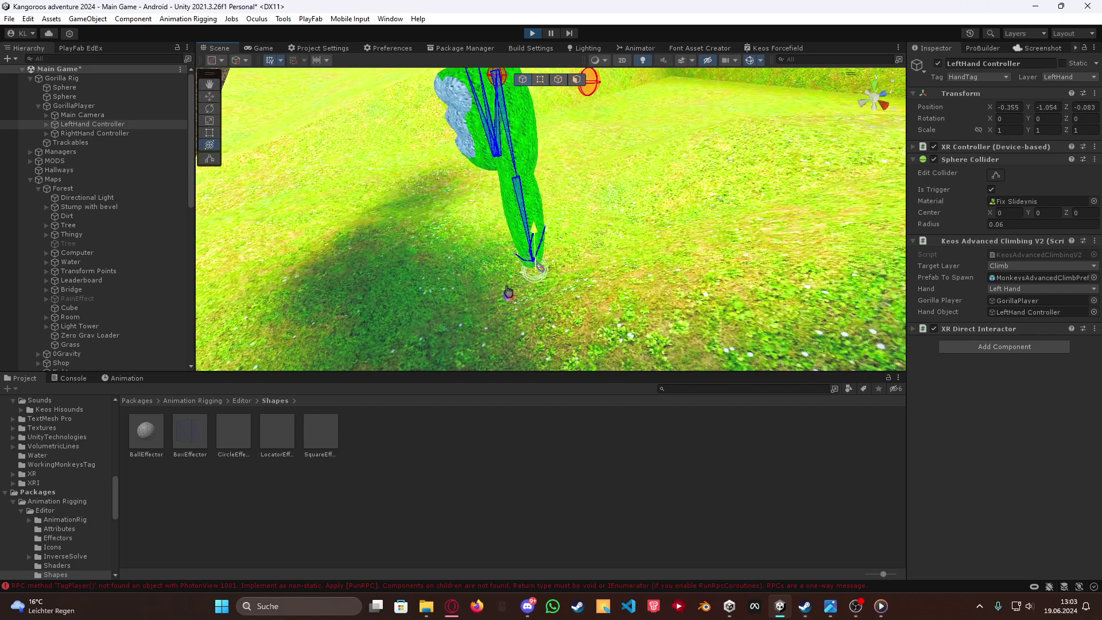
Step: Expand the Muscular model's Armature through Bone.004.R and Bone.005.R, and inspect Bone.006.R with its child bones
scroll(141, 140, "down", 15)
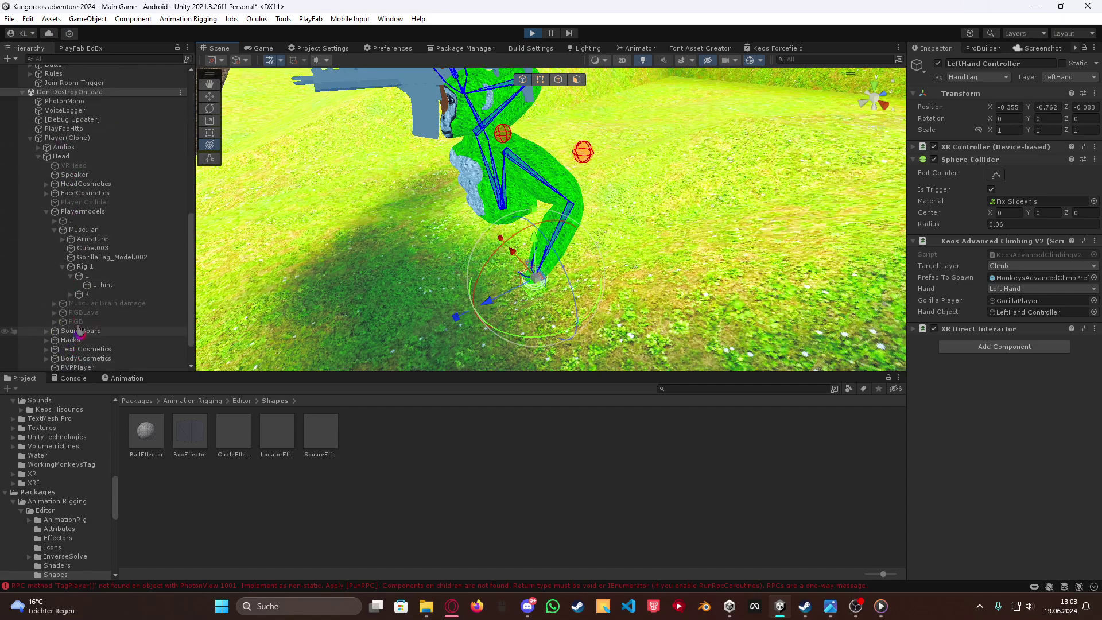
left_click(63, 240)
left_click(70, 249)
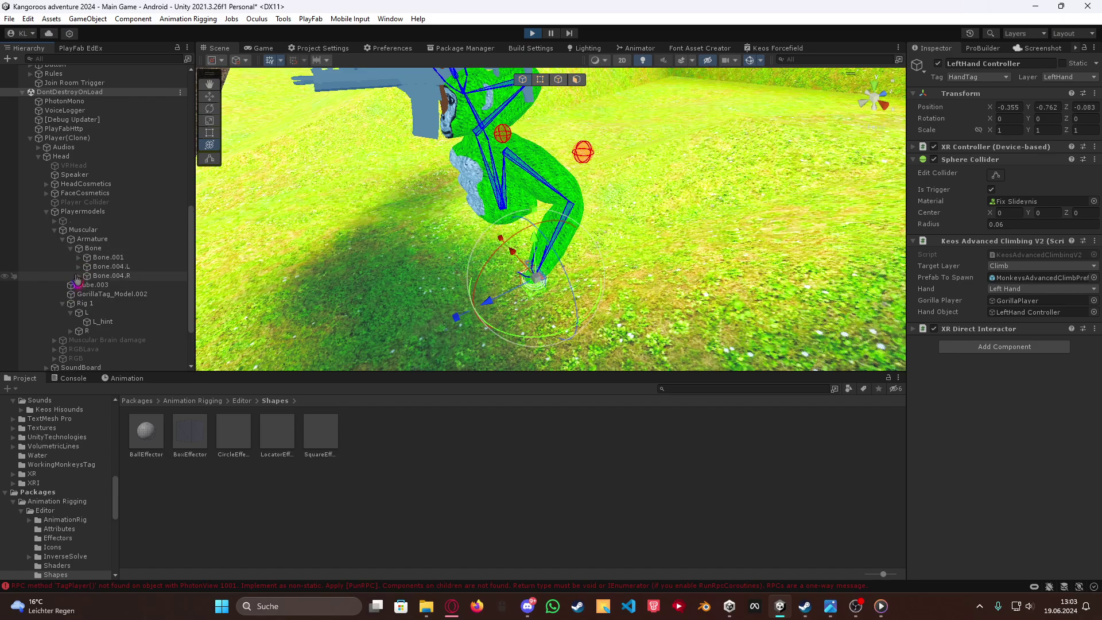
left_click(78, 275)
left_click(104, 286)
left_click(87, 285)
left_click(109, 295)
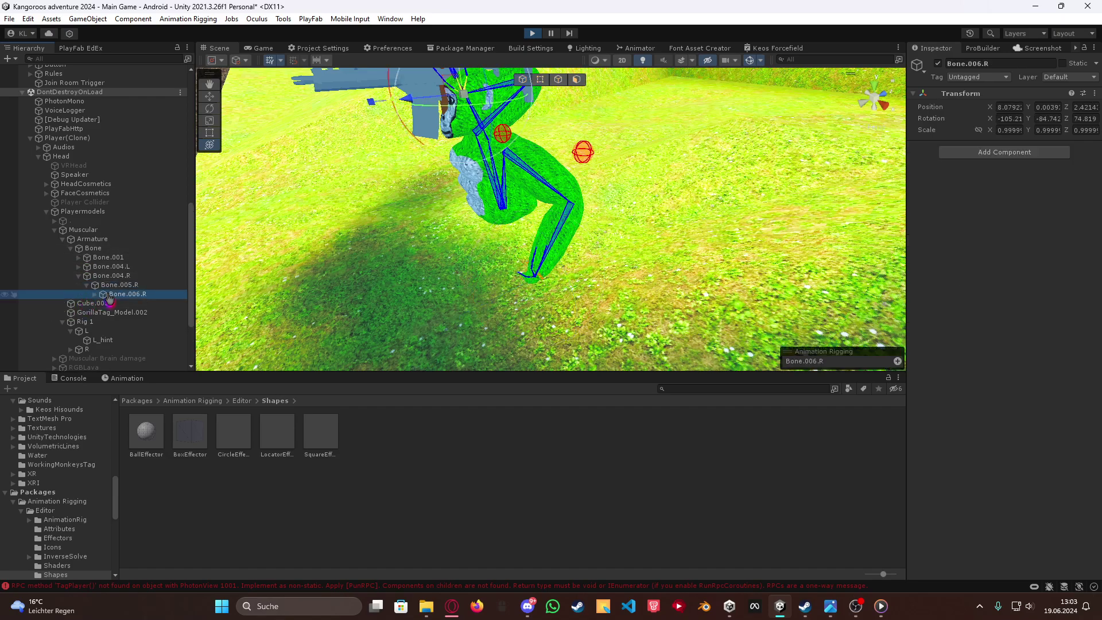
left_click(95, 295)
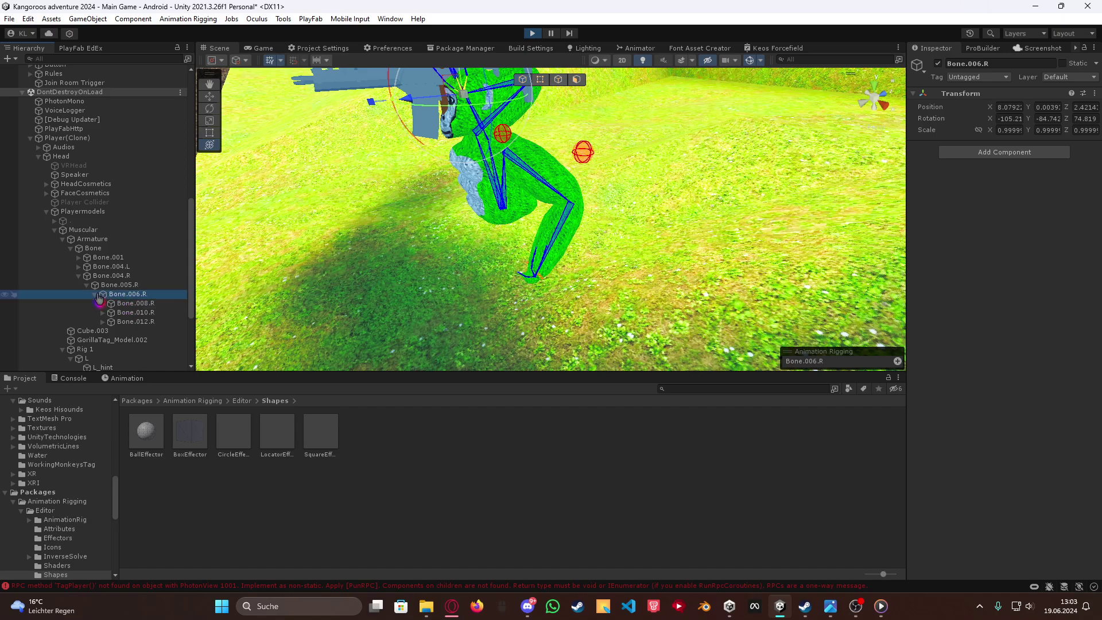
Step: Collapse the right arm bones, Armature and the Muscular model in the hierarchy, and try to save the scene
left_click(106, 286)
left_click(79, 276)
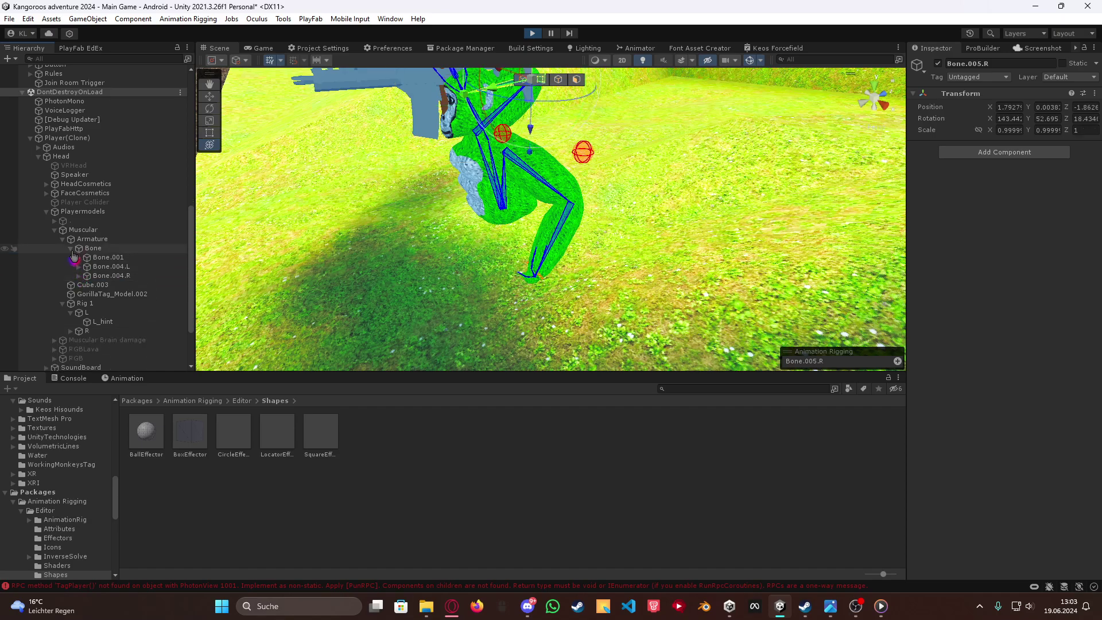
left_click(71, 250)
left_click(63, 239)
left_click(55, 230)
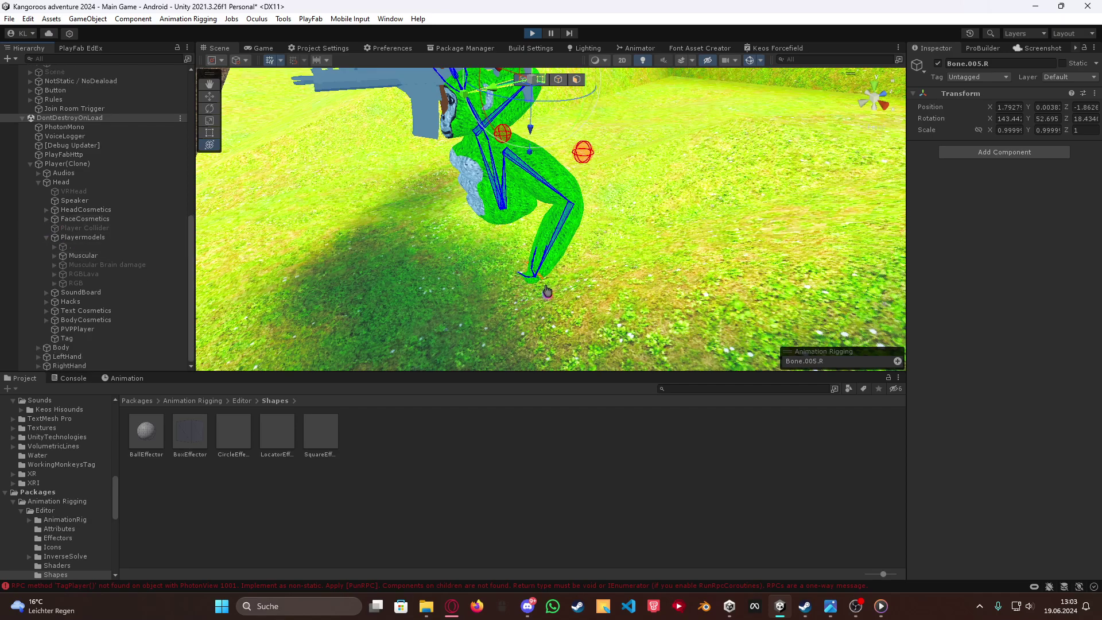
key("ctrl+s")
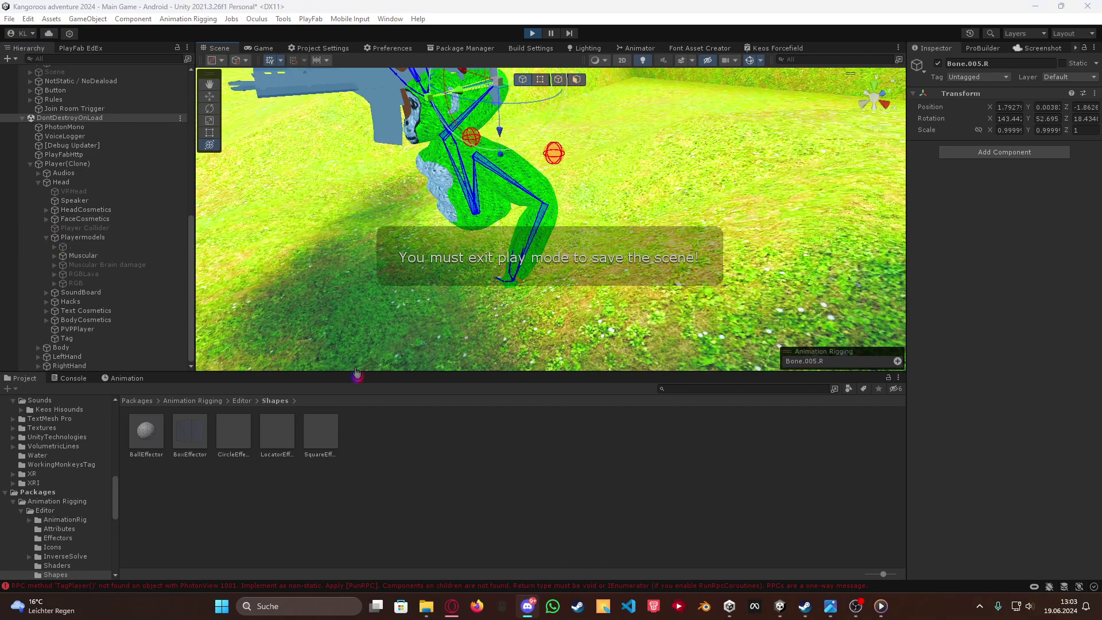
Step: Switch to Discord, maximize its window and look through the channel list of the Keos Coding Keros server
left_click(527, 606)
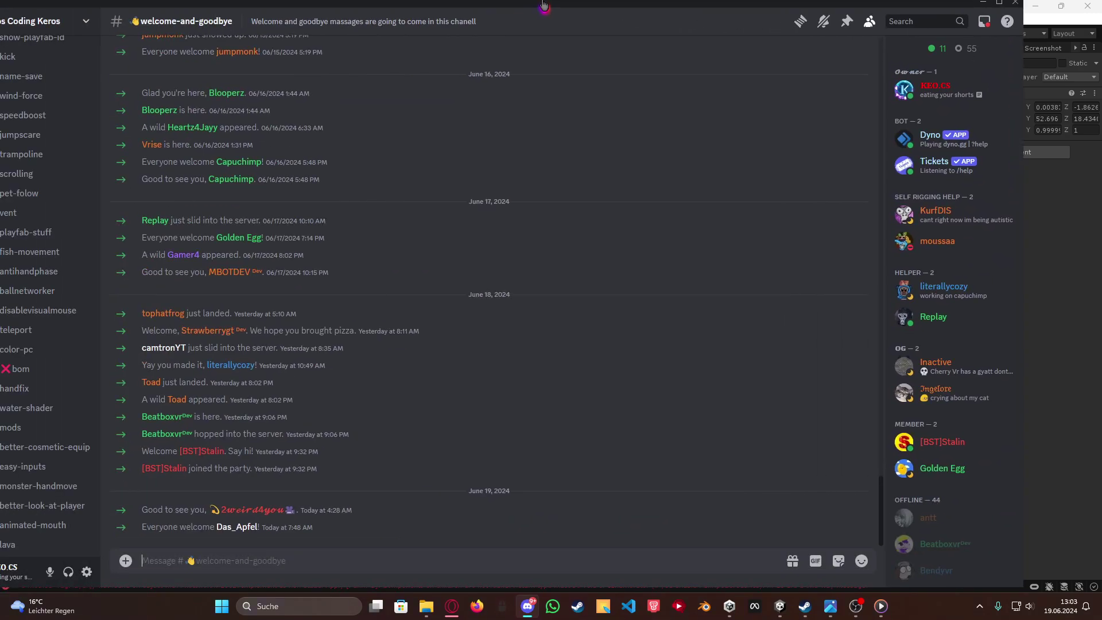
left_click(999, 4)
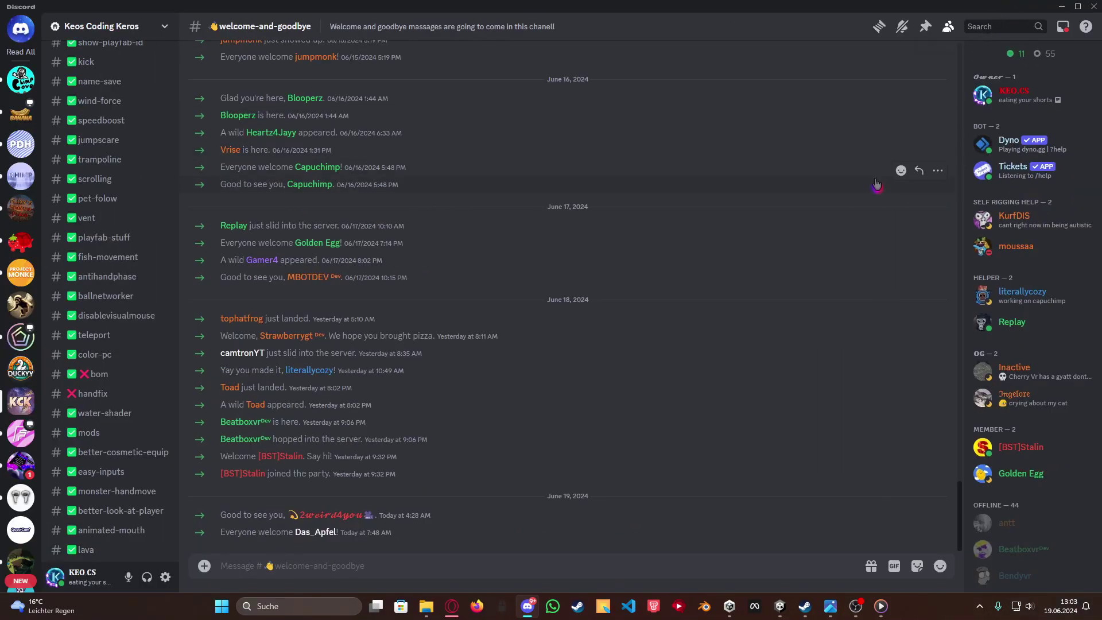
scroll(116, 241, "up", 10)
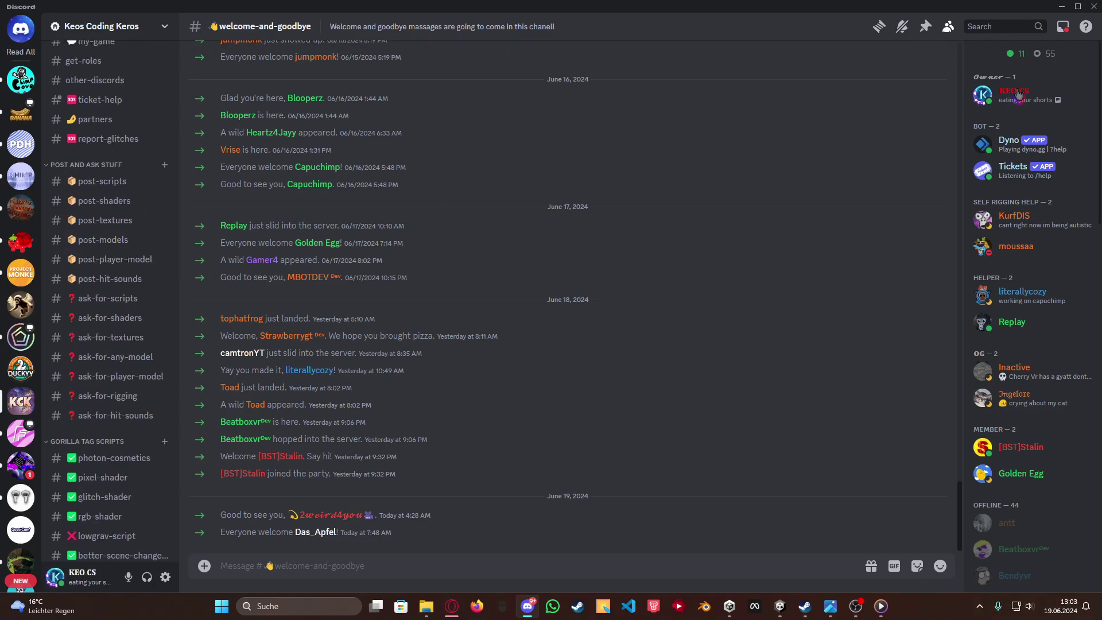
scroll(104, 149, "up", 10)
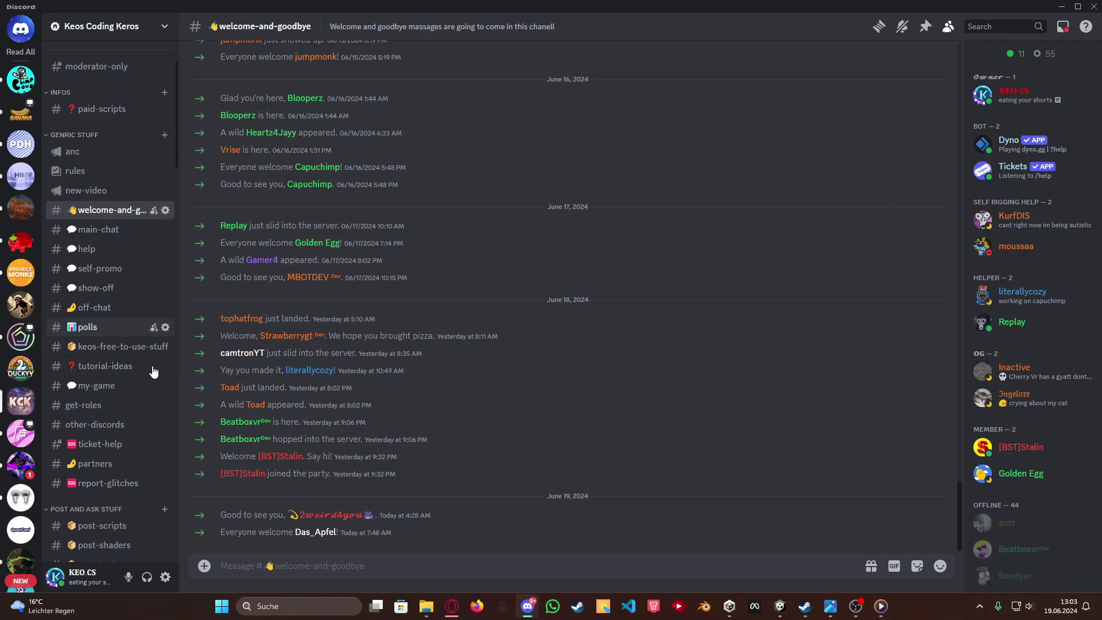
scroll(127, 166, "down", 12)
scroll(127, 166, "up", 2)
scroll(115, 253, "down", 10)
scroll(117, 267, "down", 15)
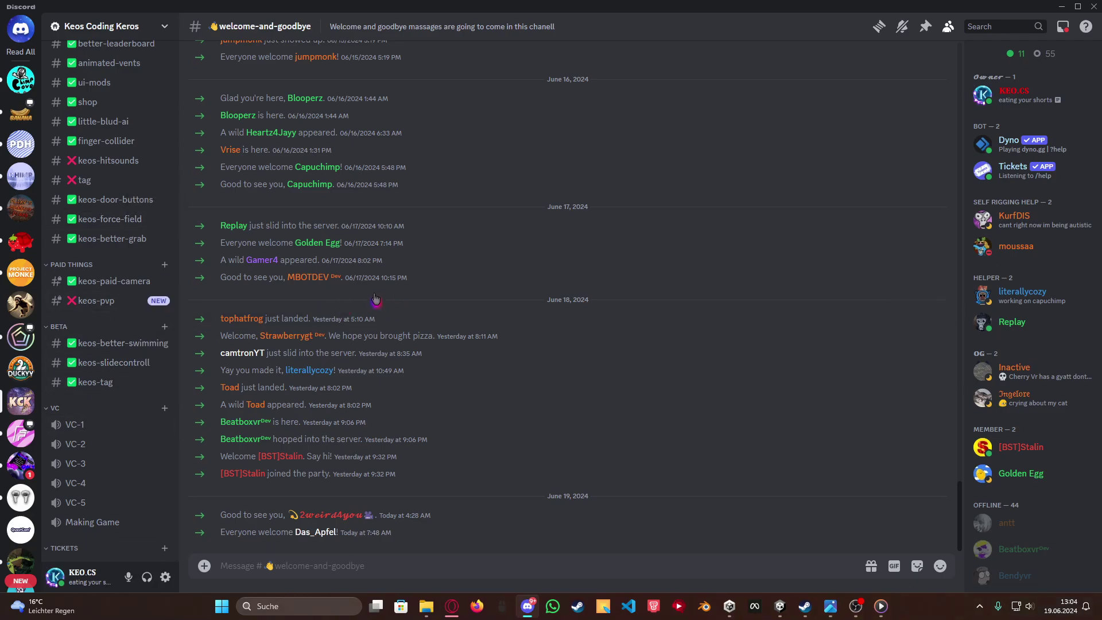
scroll(140, 243, "up", 10)
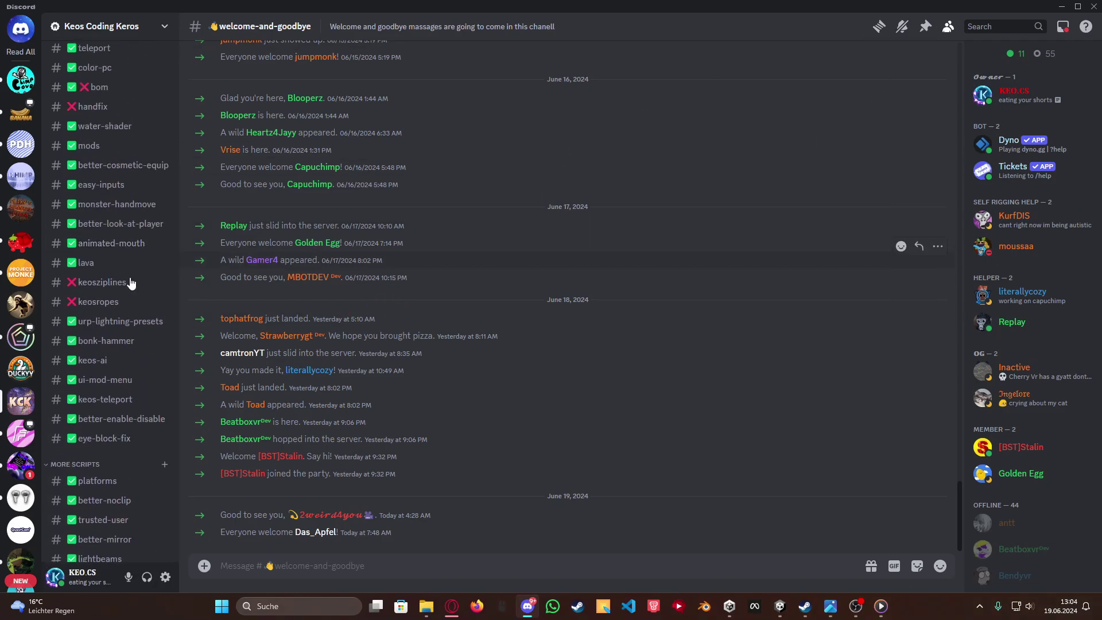